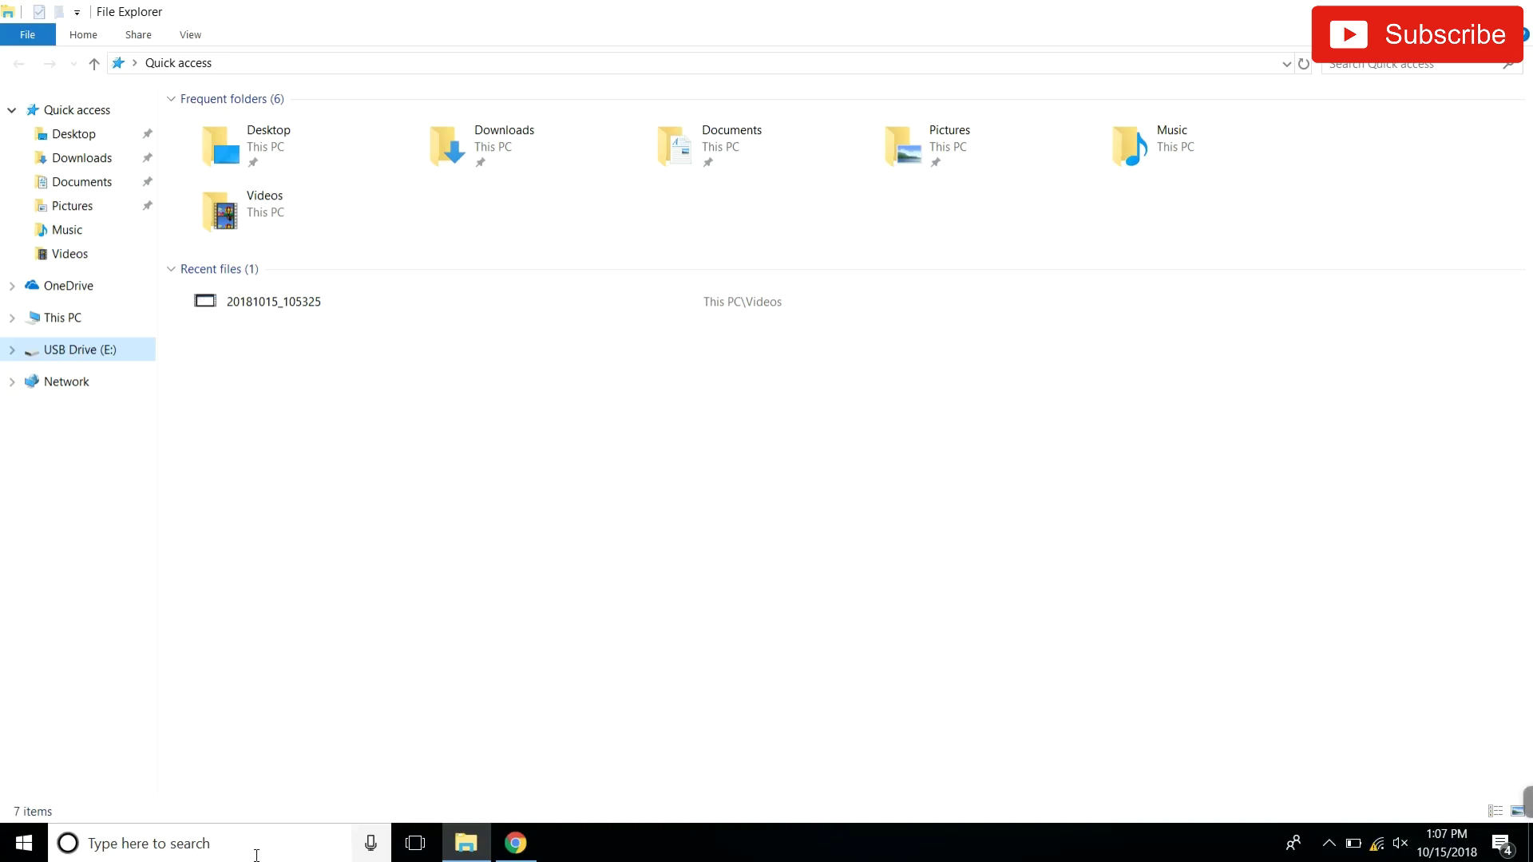
# Step: Search Windows for 'parti' and launch 'Create and format hard disk partitions'
pyautogui.click(257, 855)
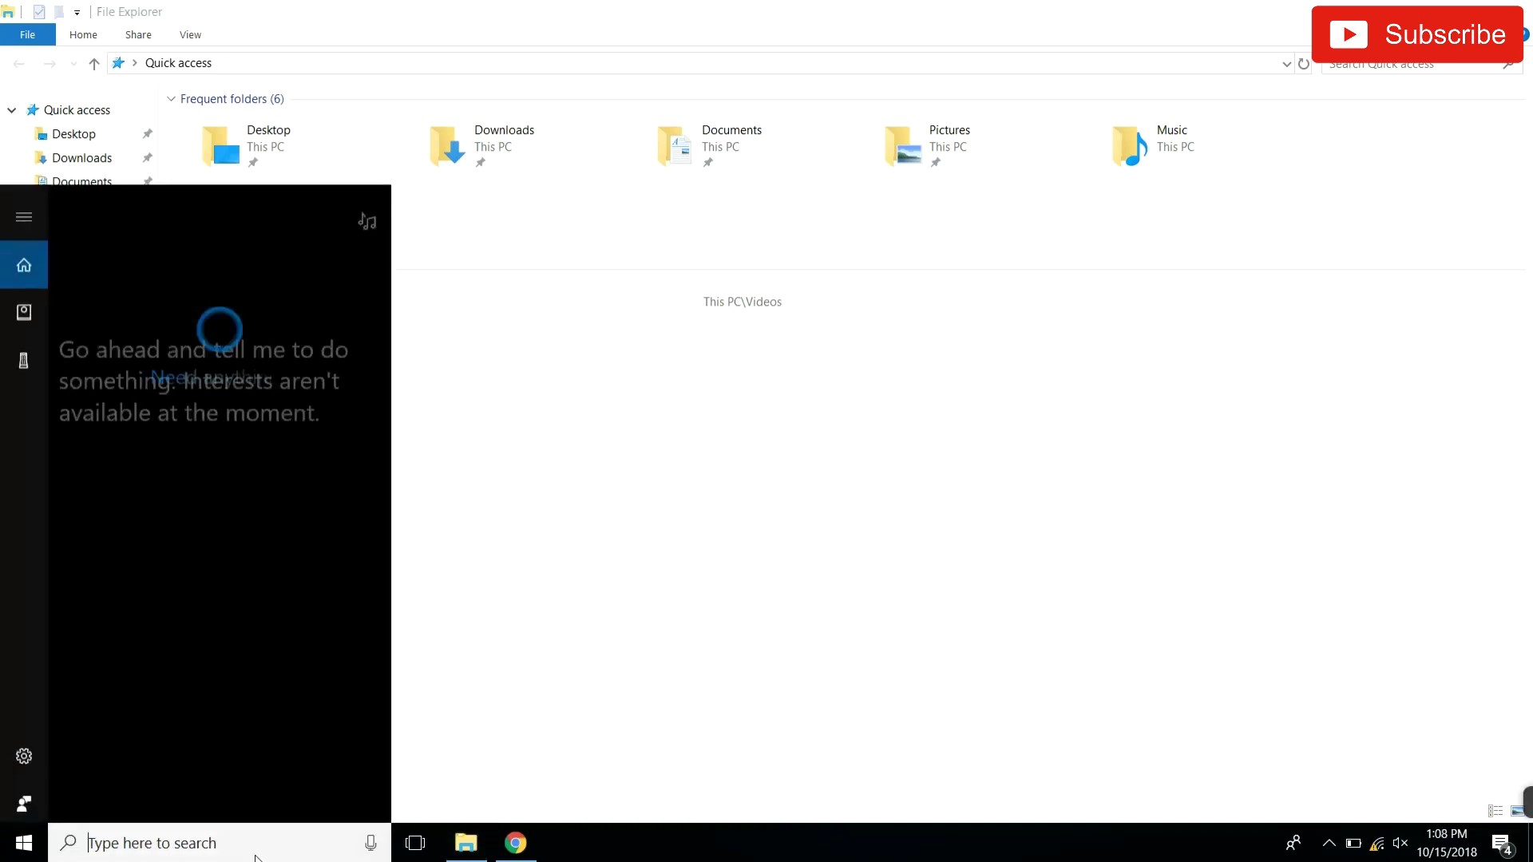
pyautogui.write('parti')
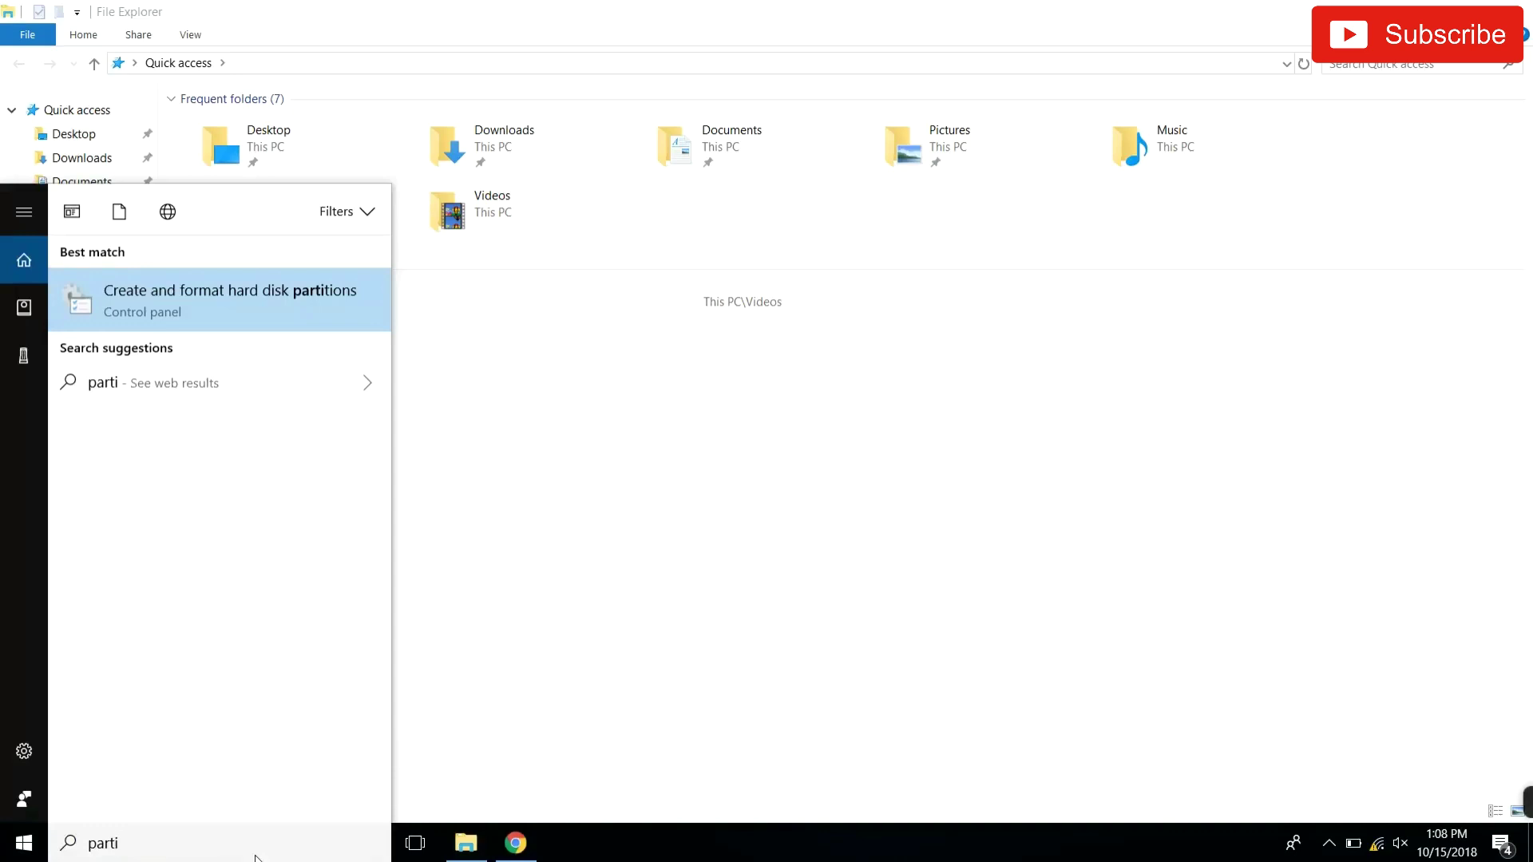
pyautogui.click(232, 311)
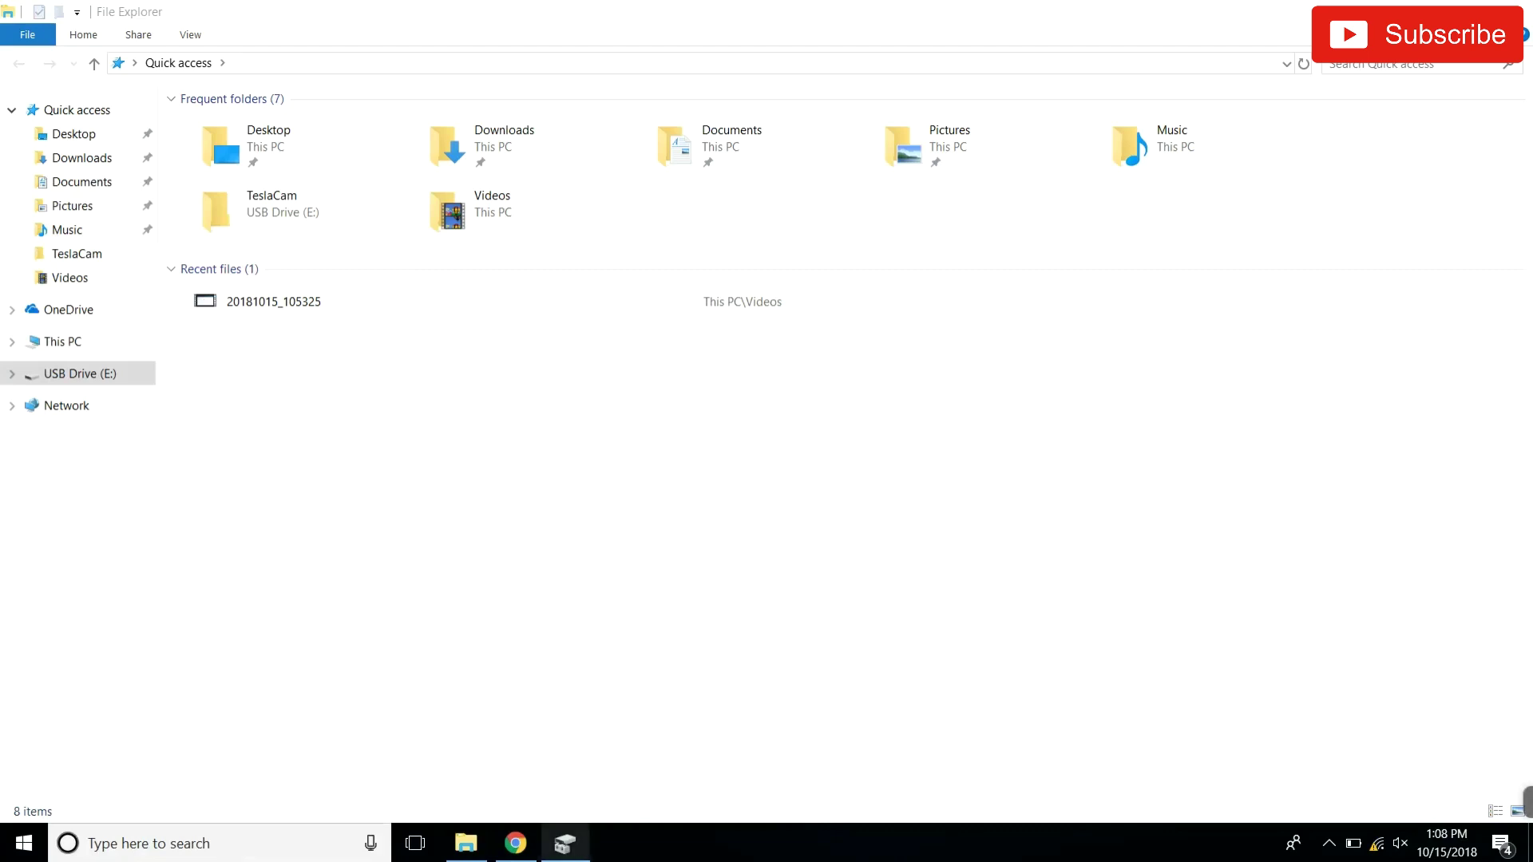
# Step: Start a New Simple Volume on Disk 1's unallocated USB space
pyautogui.click(564, 845)
pyautogui.click(578, 597)
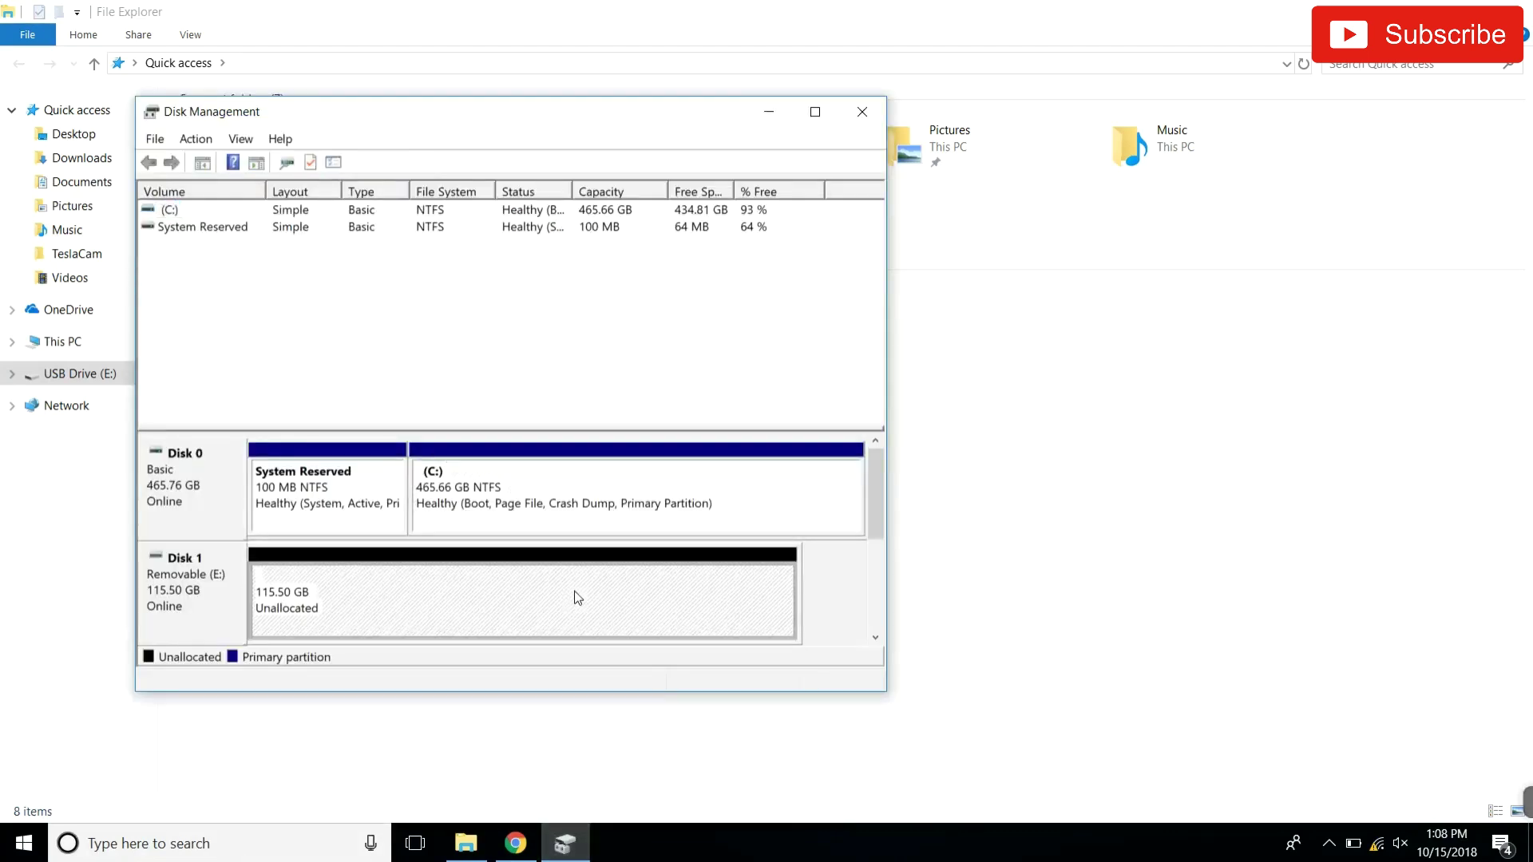
pyautogui.moveTo(508, 128); pyautogui.dragTo(652, 115)
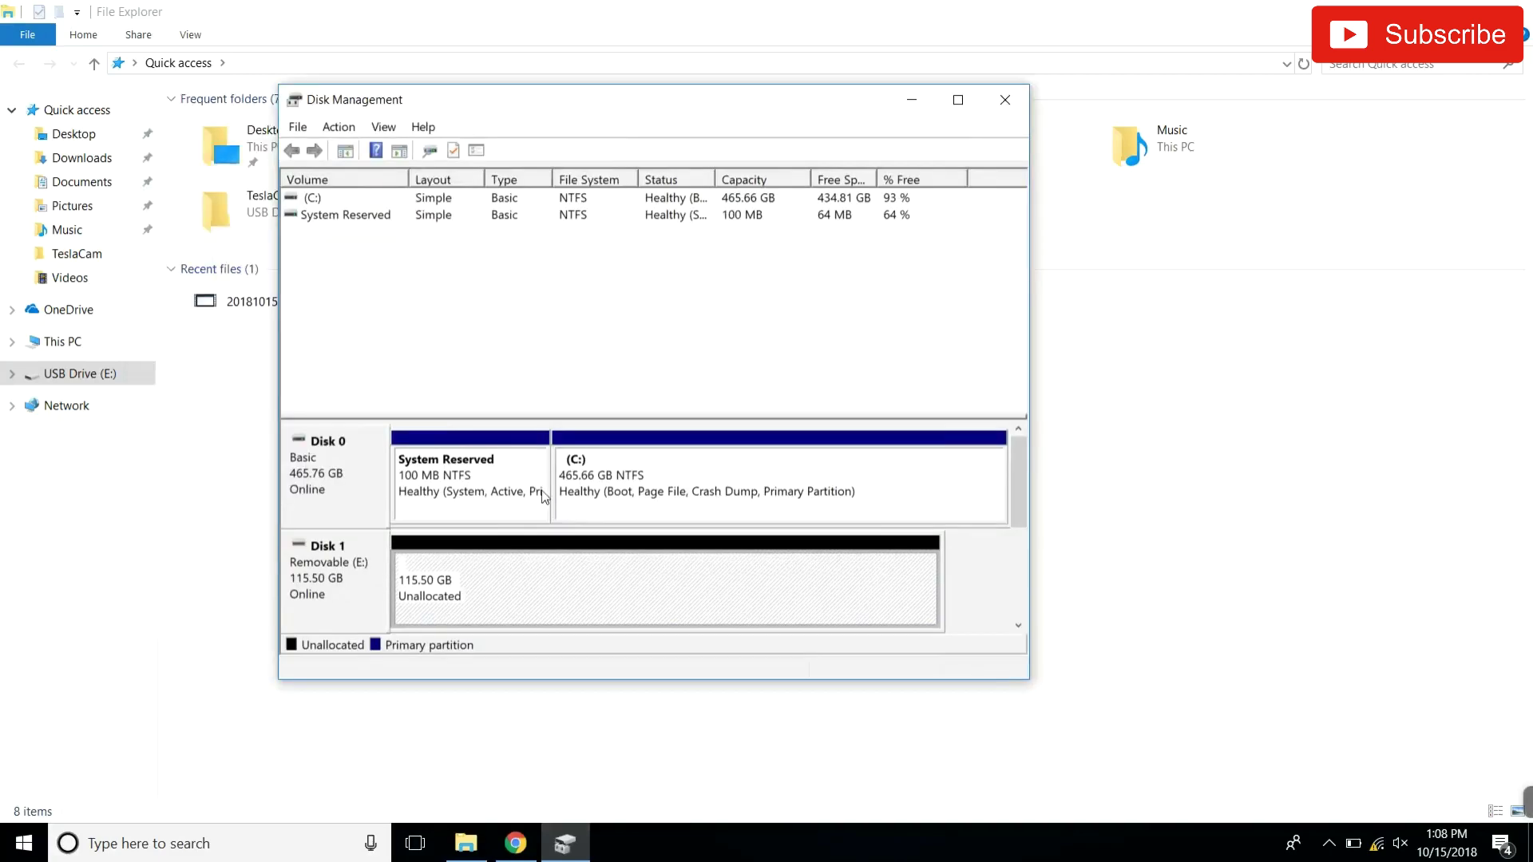
pyautogui.rightClick(507, 603)
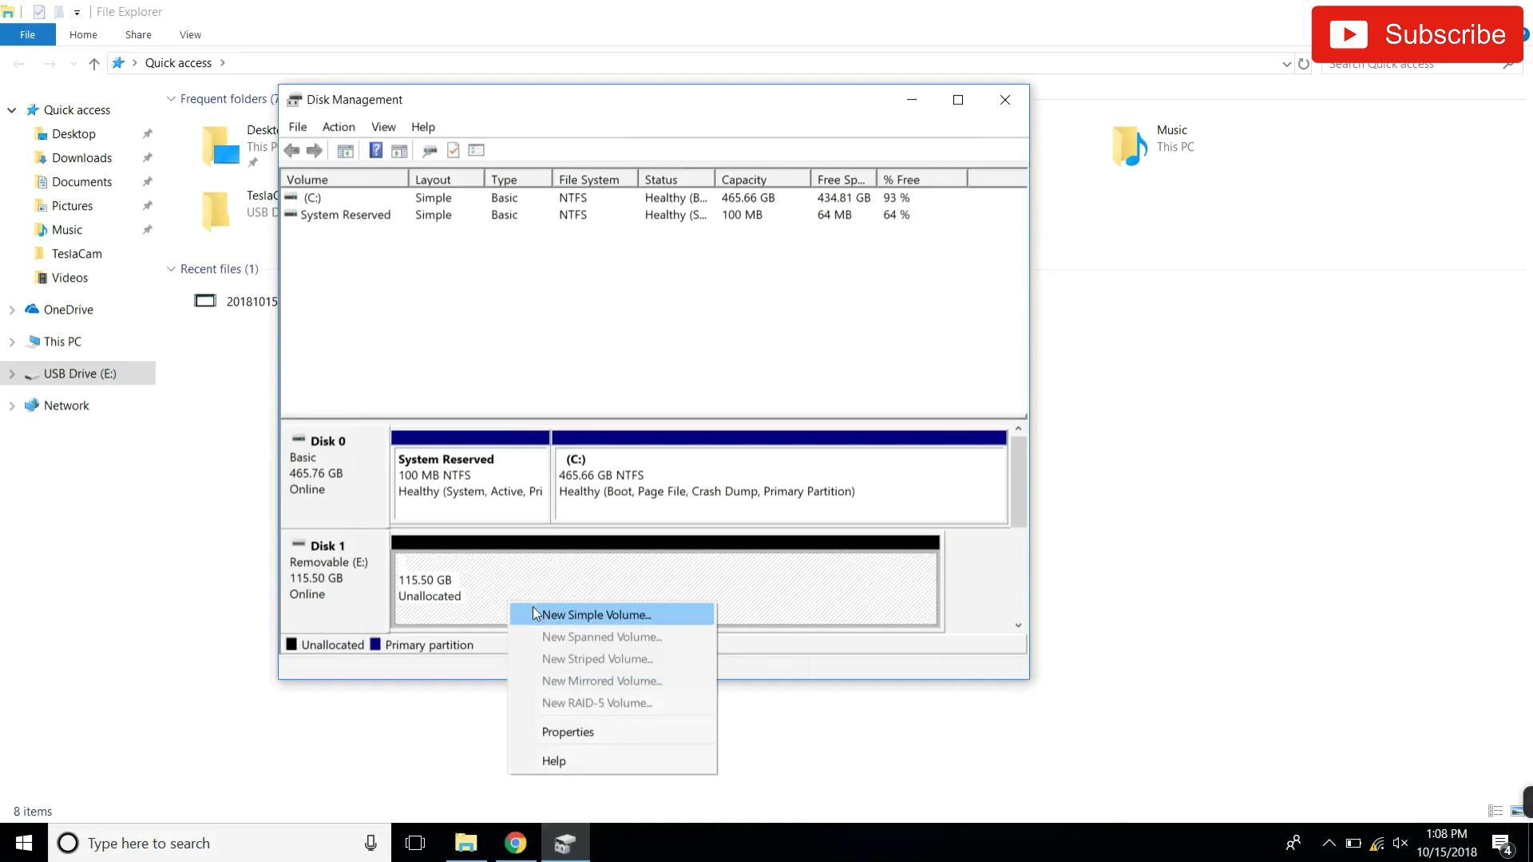
pyautogui.click(534, 613)
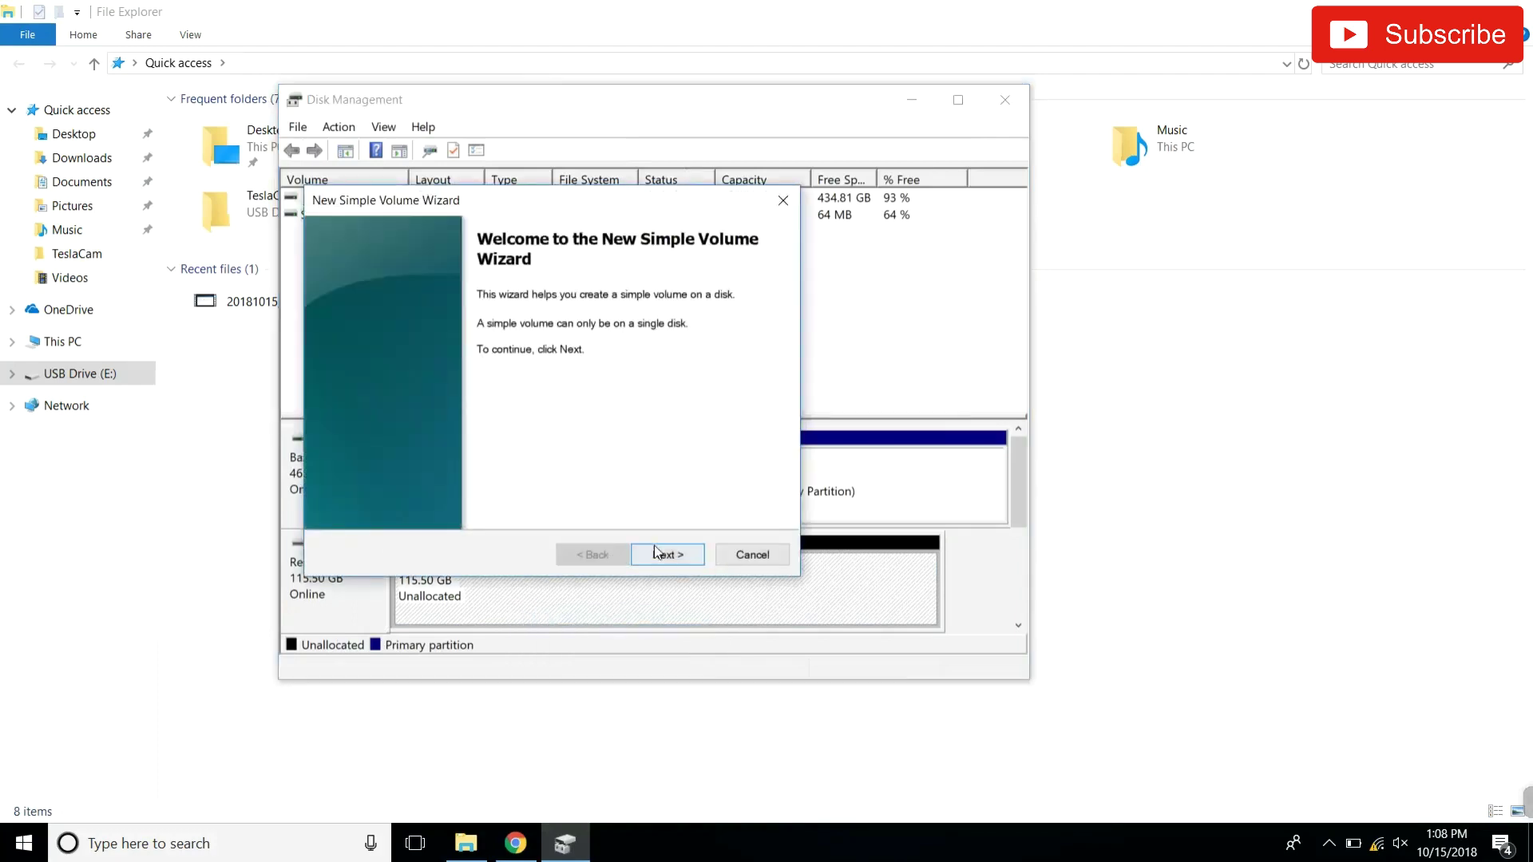
# Step: Set the new volume size to 50000 MB and keep drive letter F
pyautogui.click(656, 552)
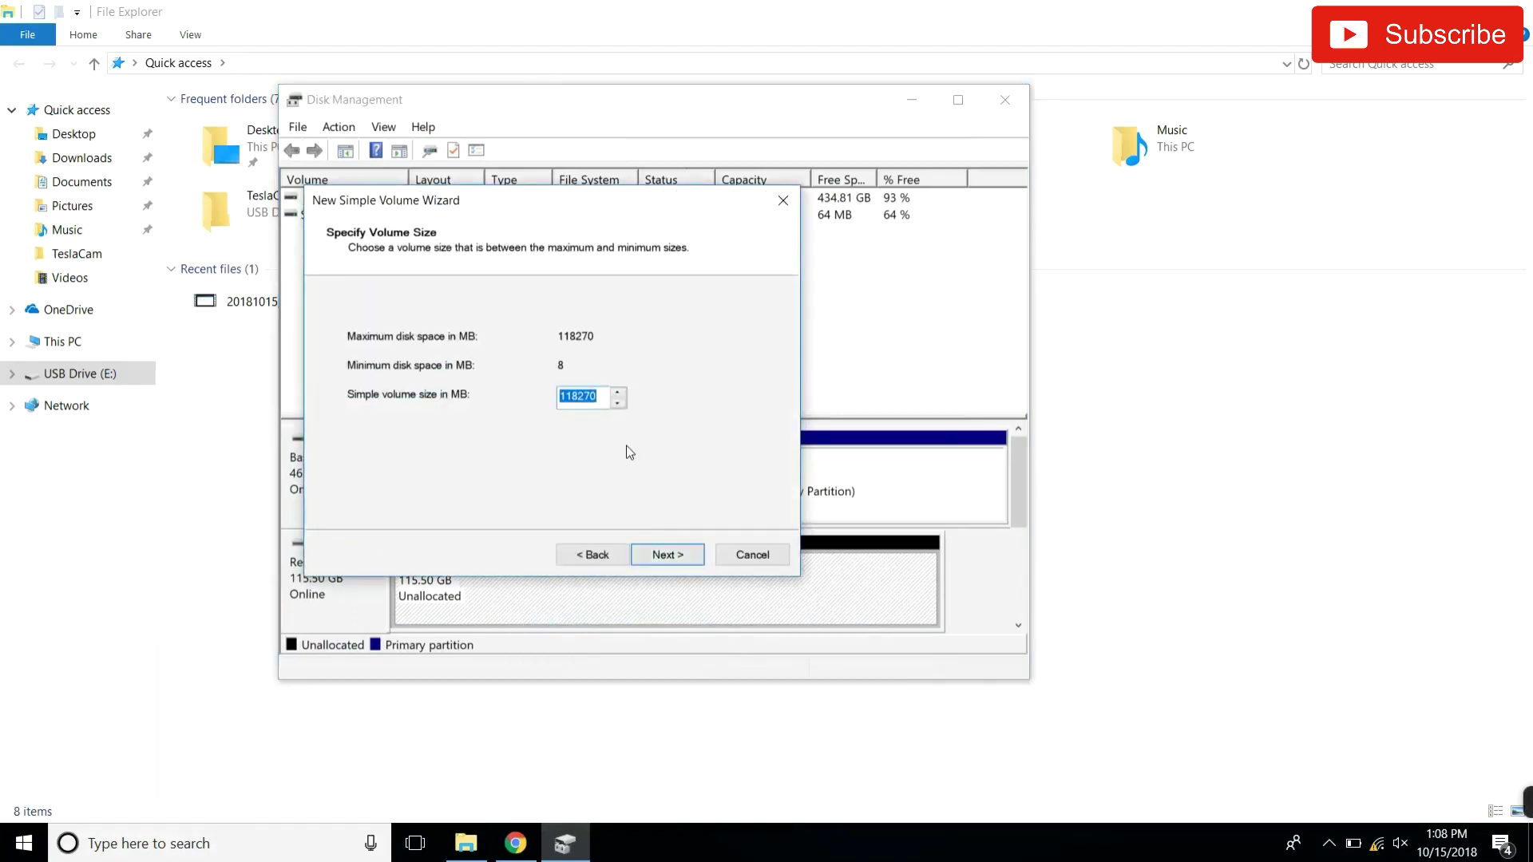
pyautogui.write('50000')
pyautogui.click(674, 561)
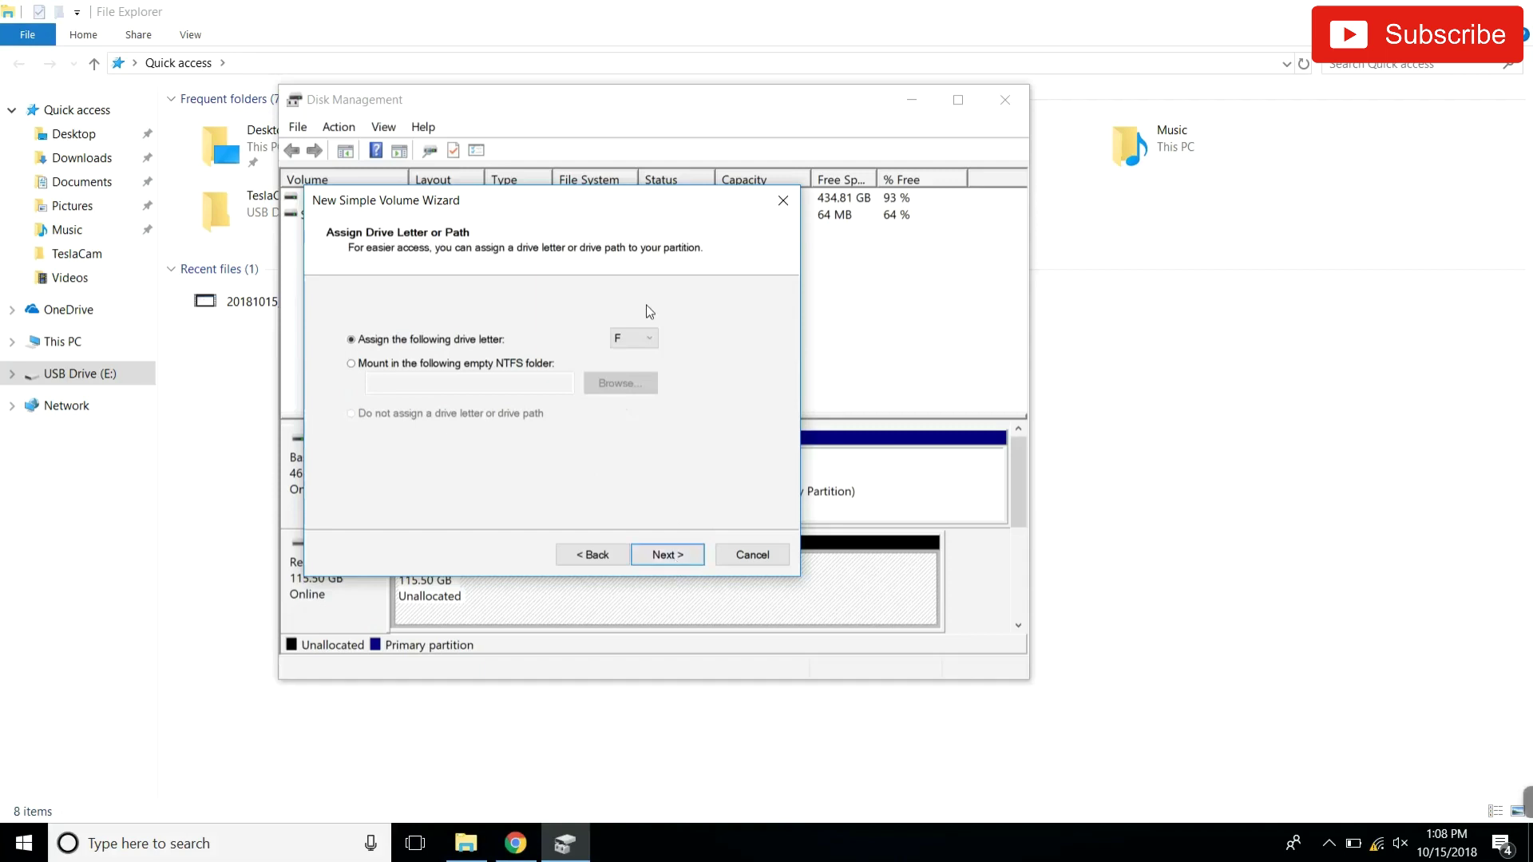
pyautogui.click(654, 562)
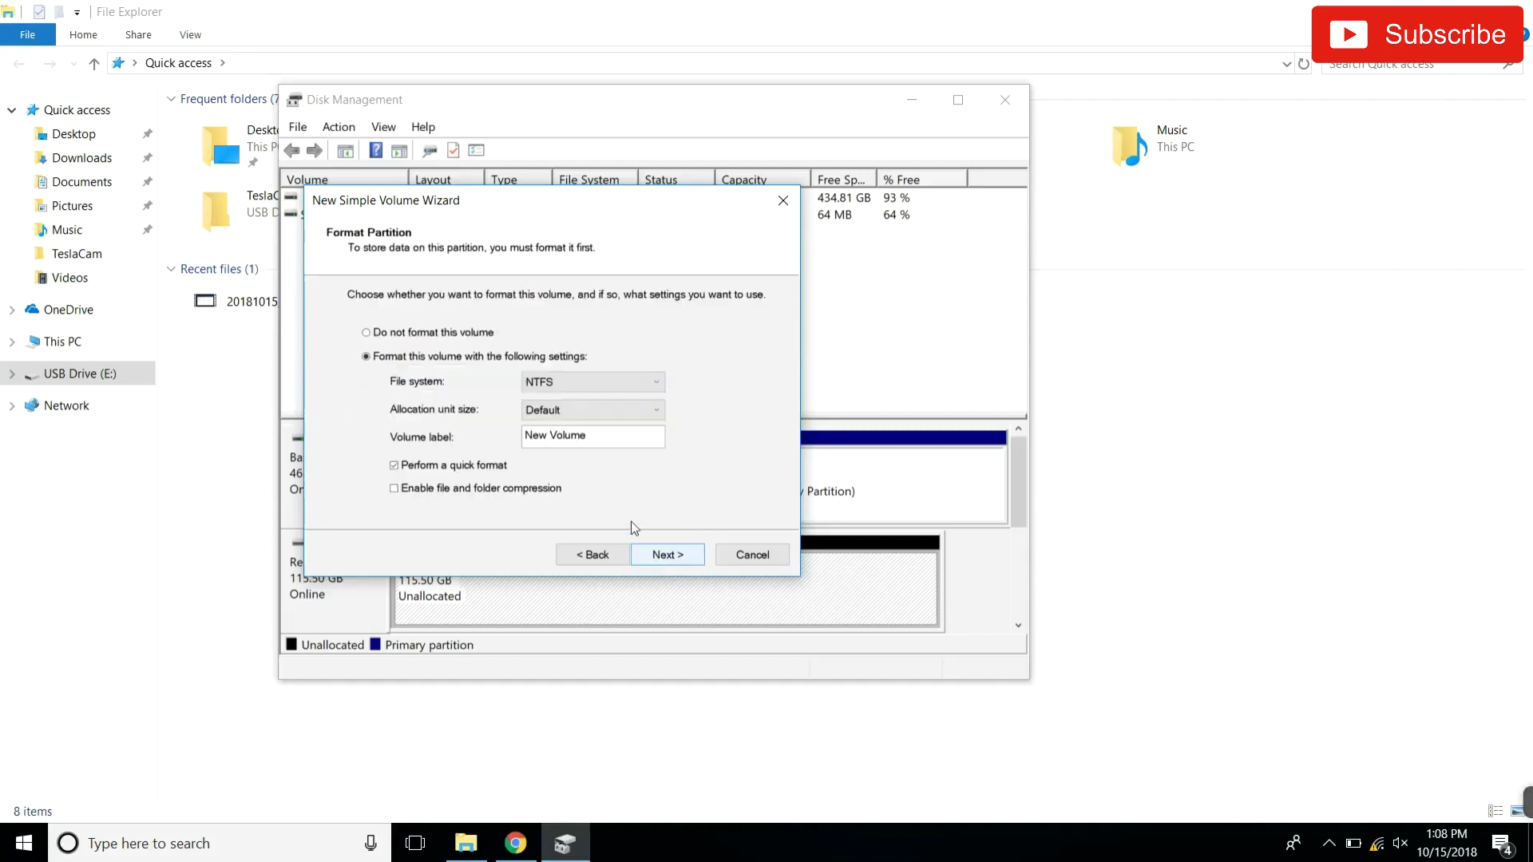
# Step: Label the volume 'Dash Cam', keep NTFS, and finish creating the partition
pyautogui.click(605, 444)
pyautogui.moveTo(605, 448); pyautogui.dragTo(505, 432)
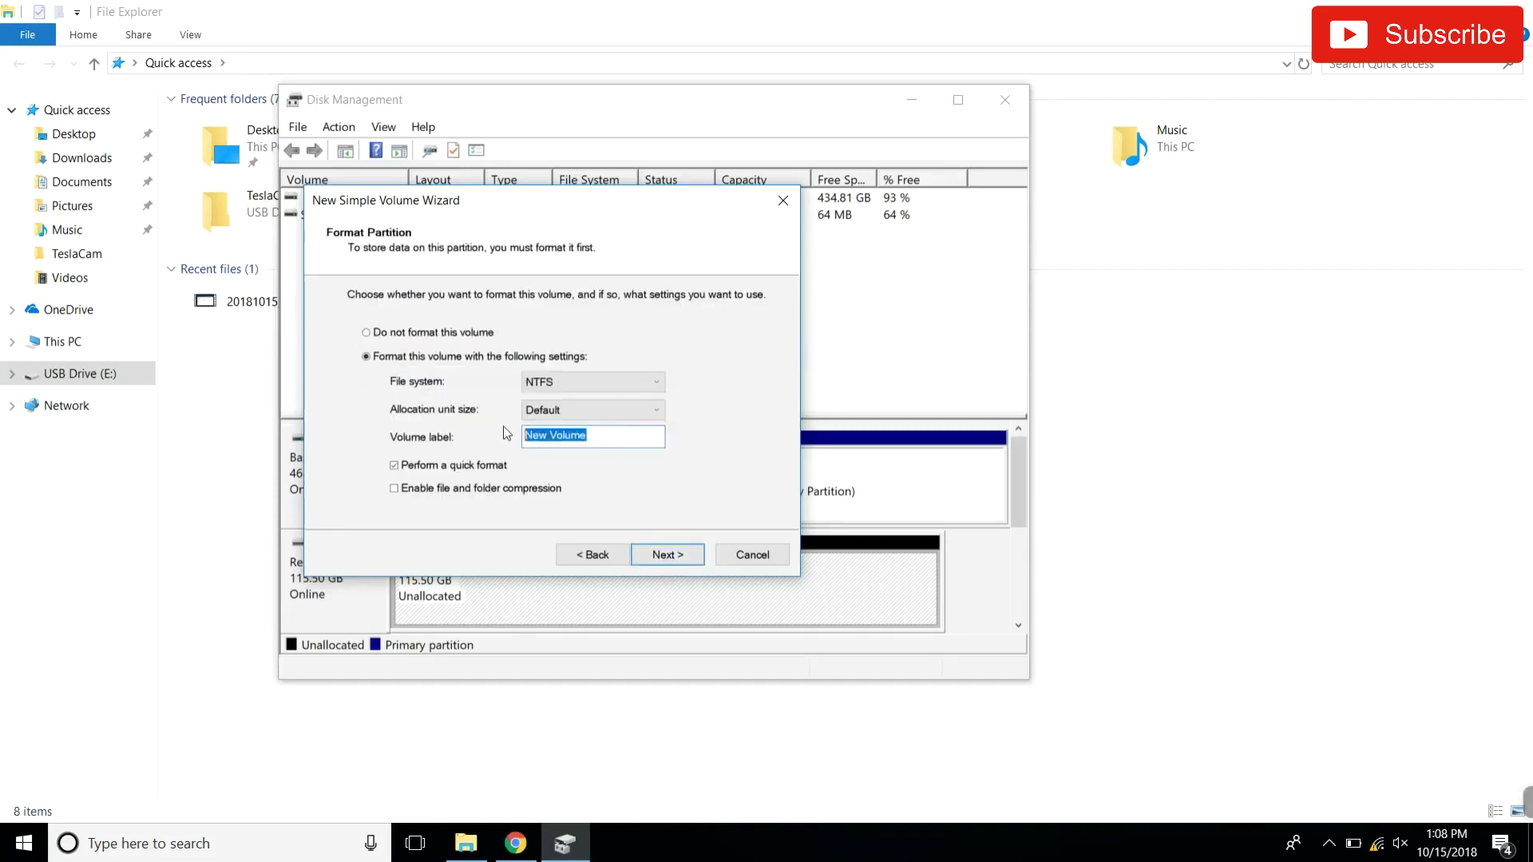
pyautogui.write('Dash Cam')
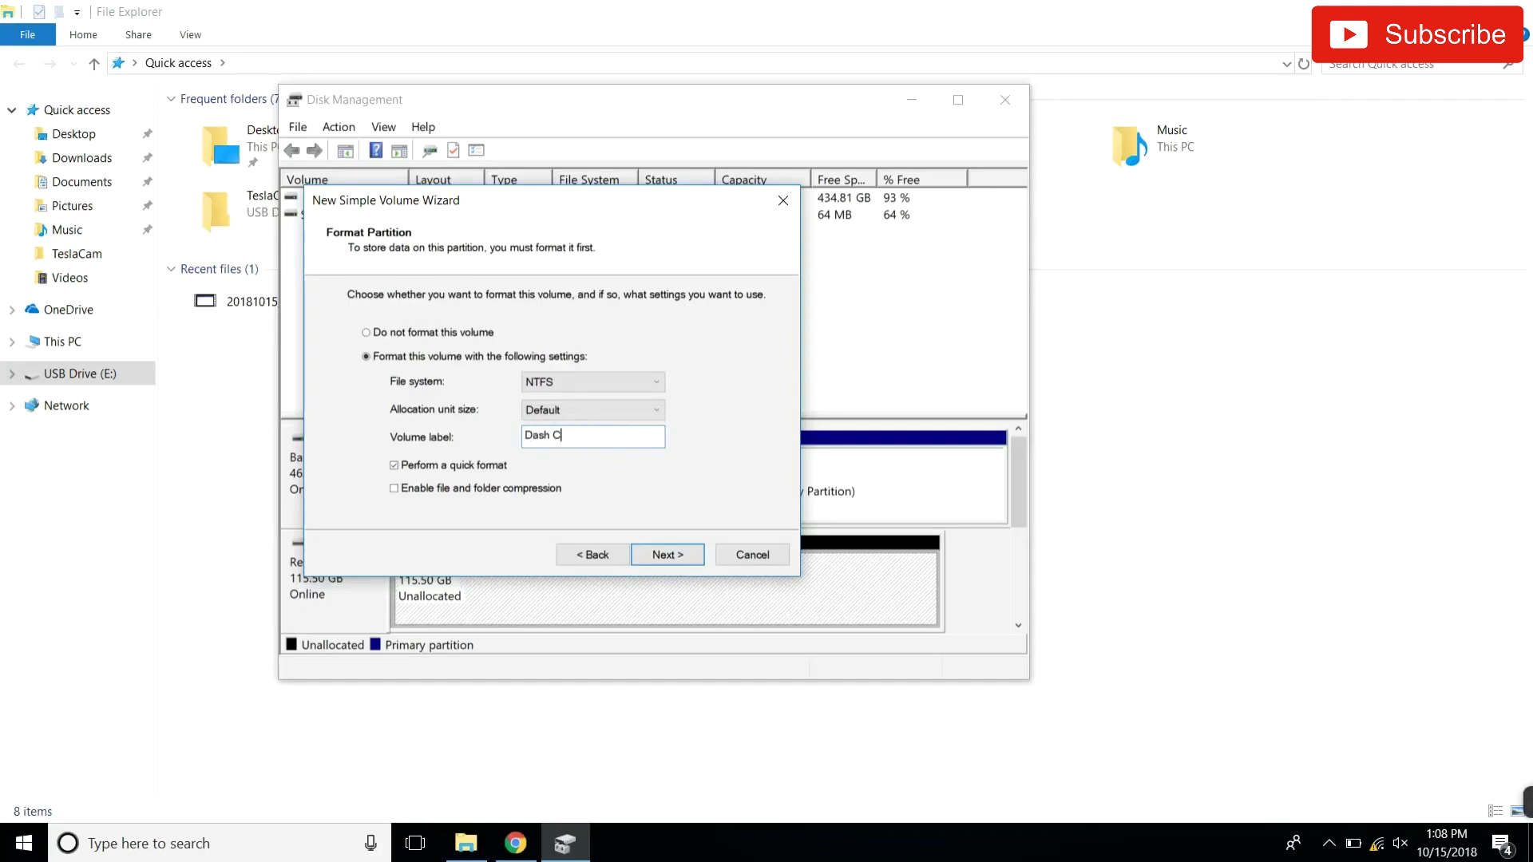
pyautogui.click(577, 391)
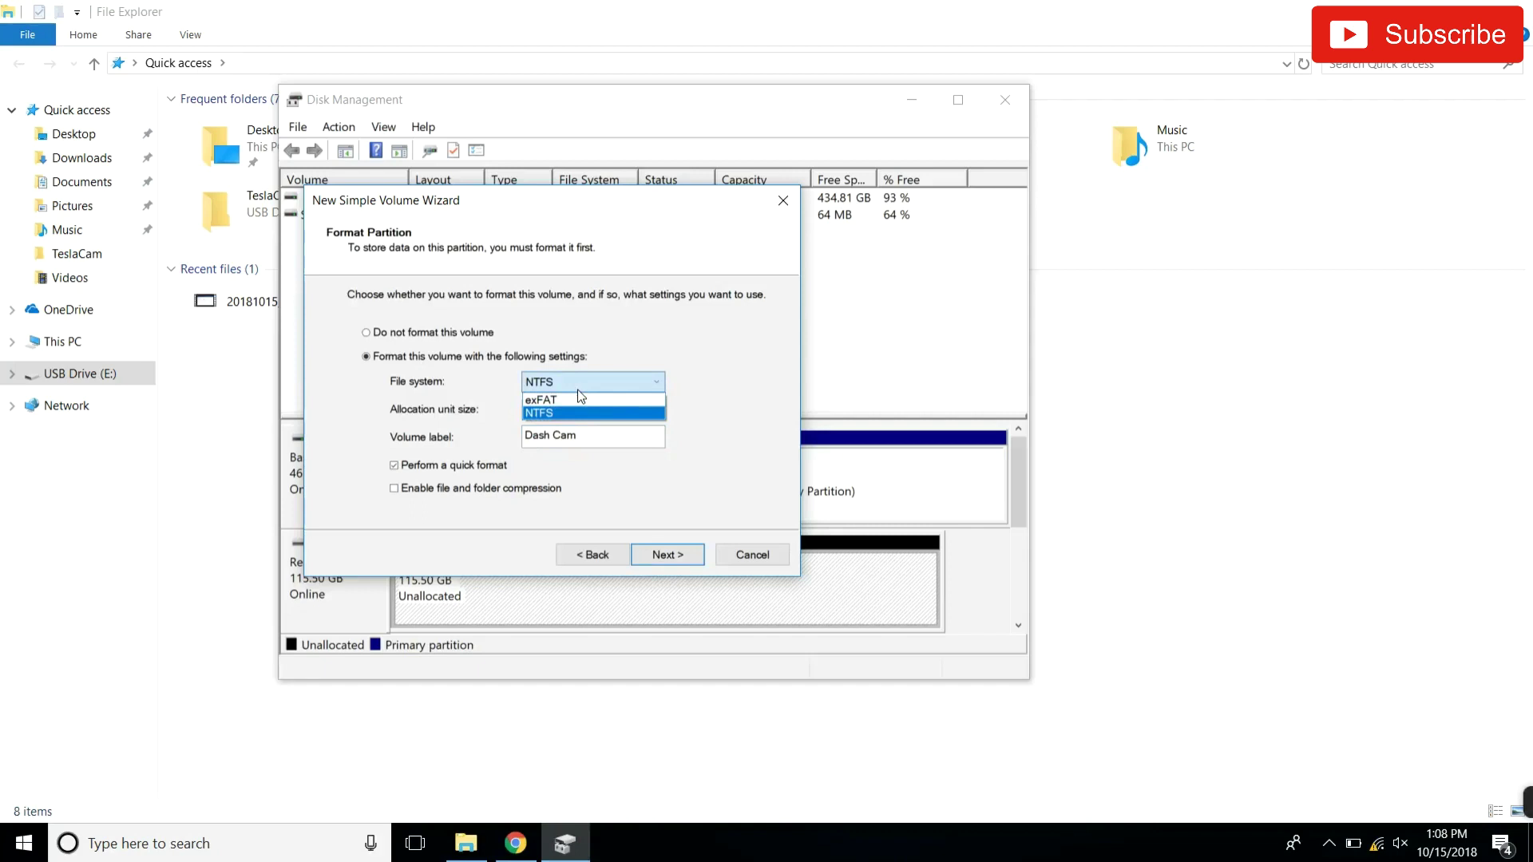
pyautogui.click(577, 389)
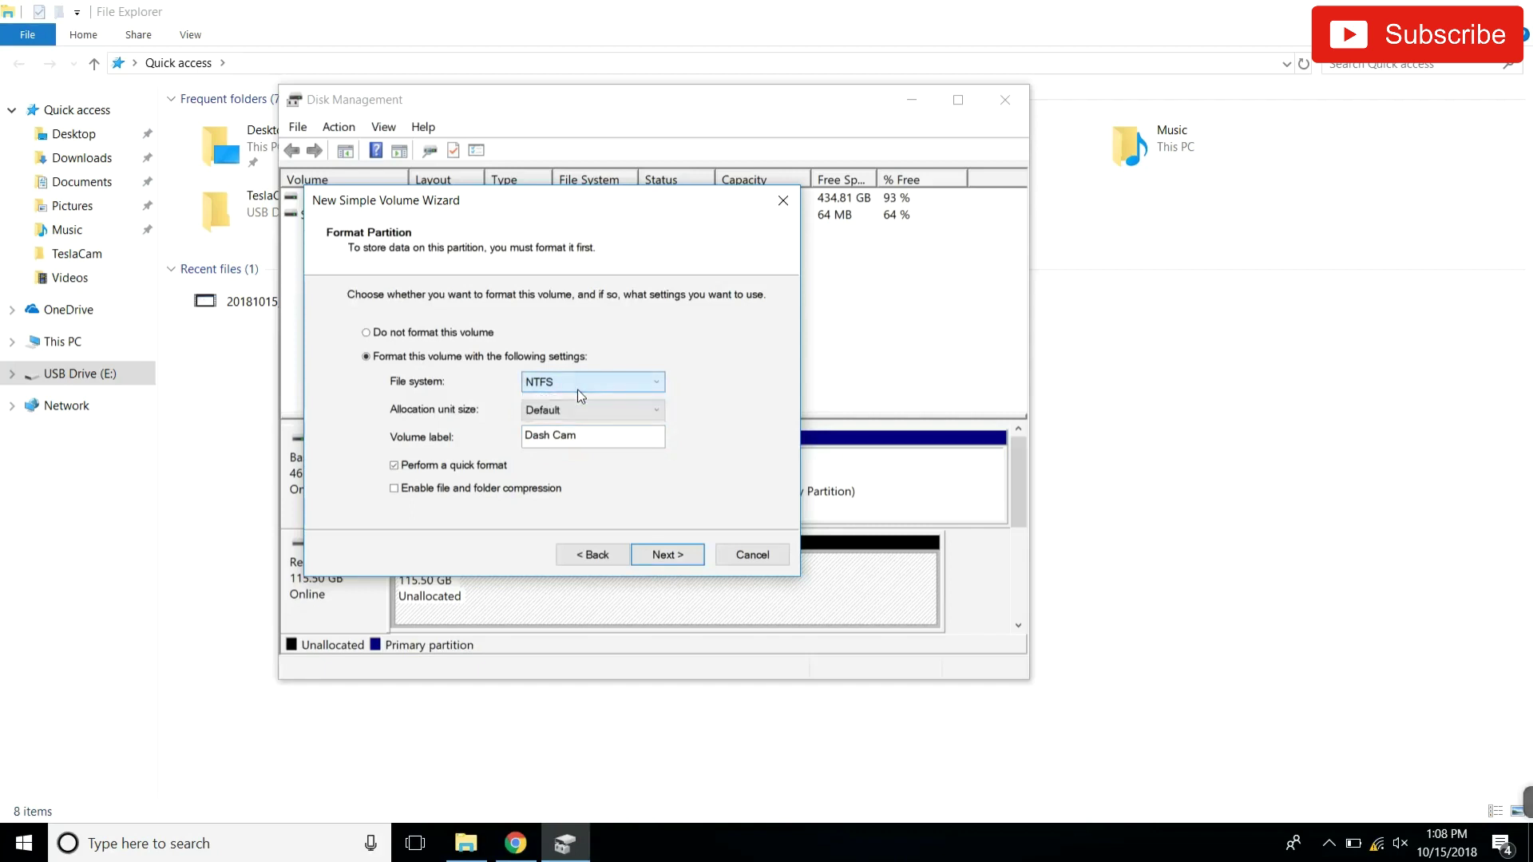
pyautogui.click(677, 554)
pyautogui.click(677, 553)
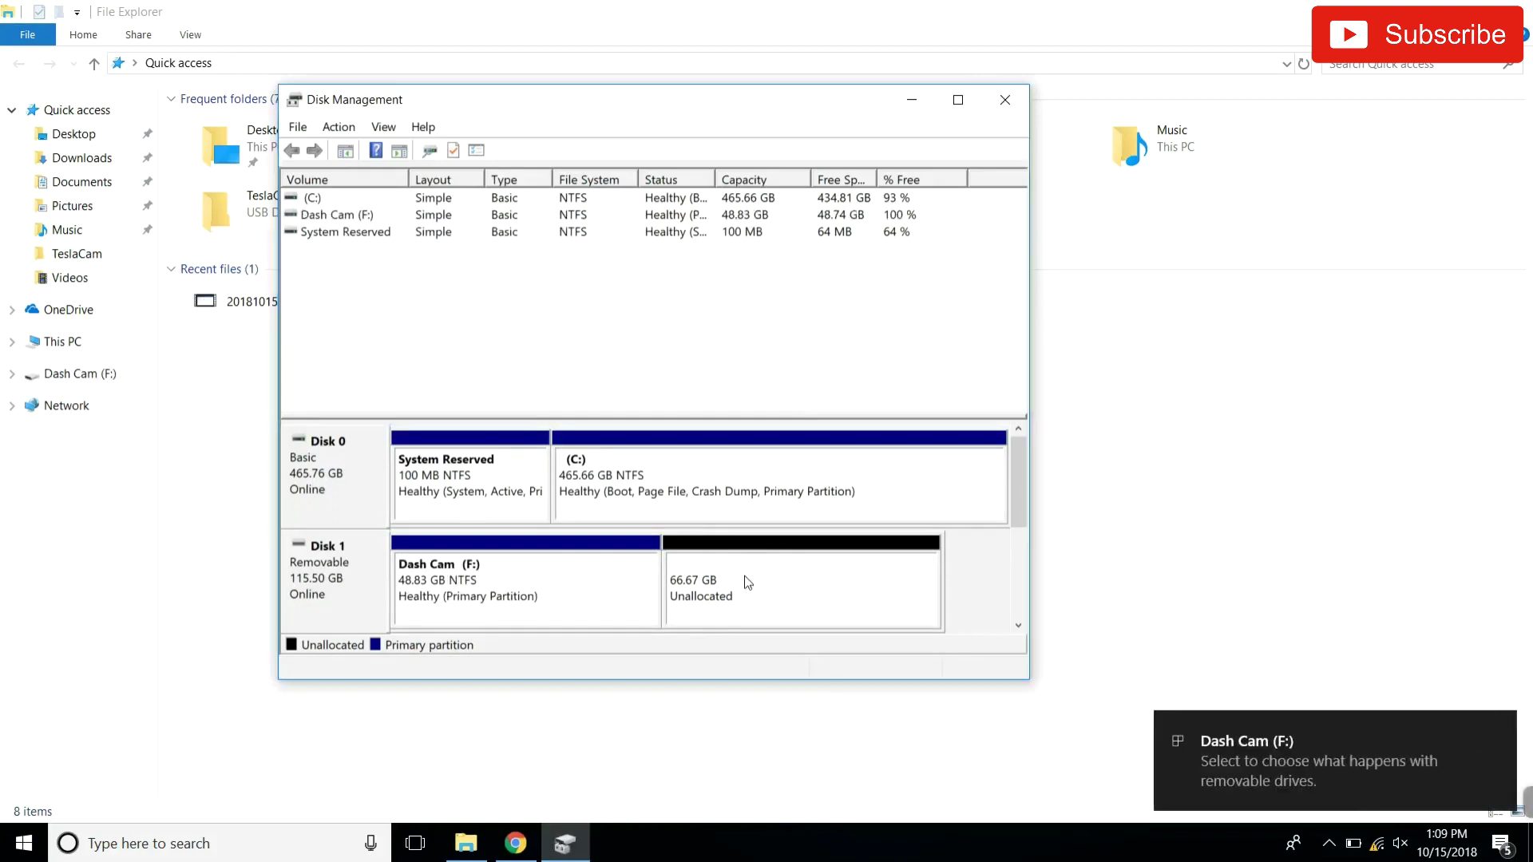
# Step: Start a second New Simple Volume on the remaining 66.67 GB unallocated space
pyautogui.click(746, 579)
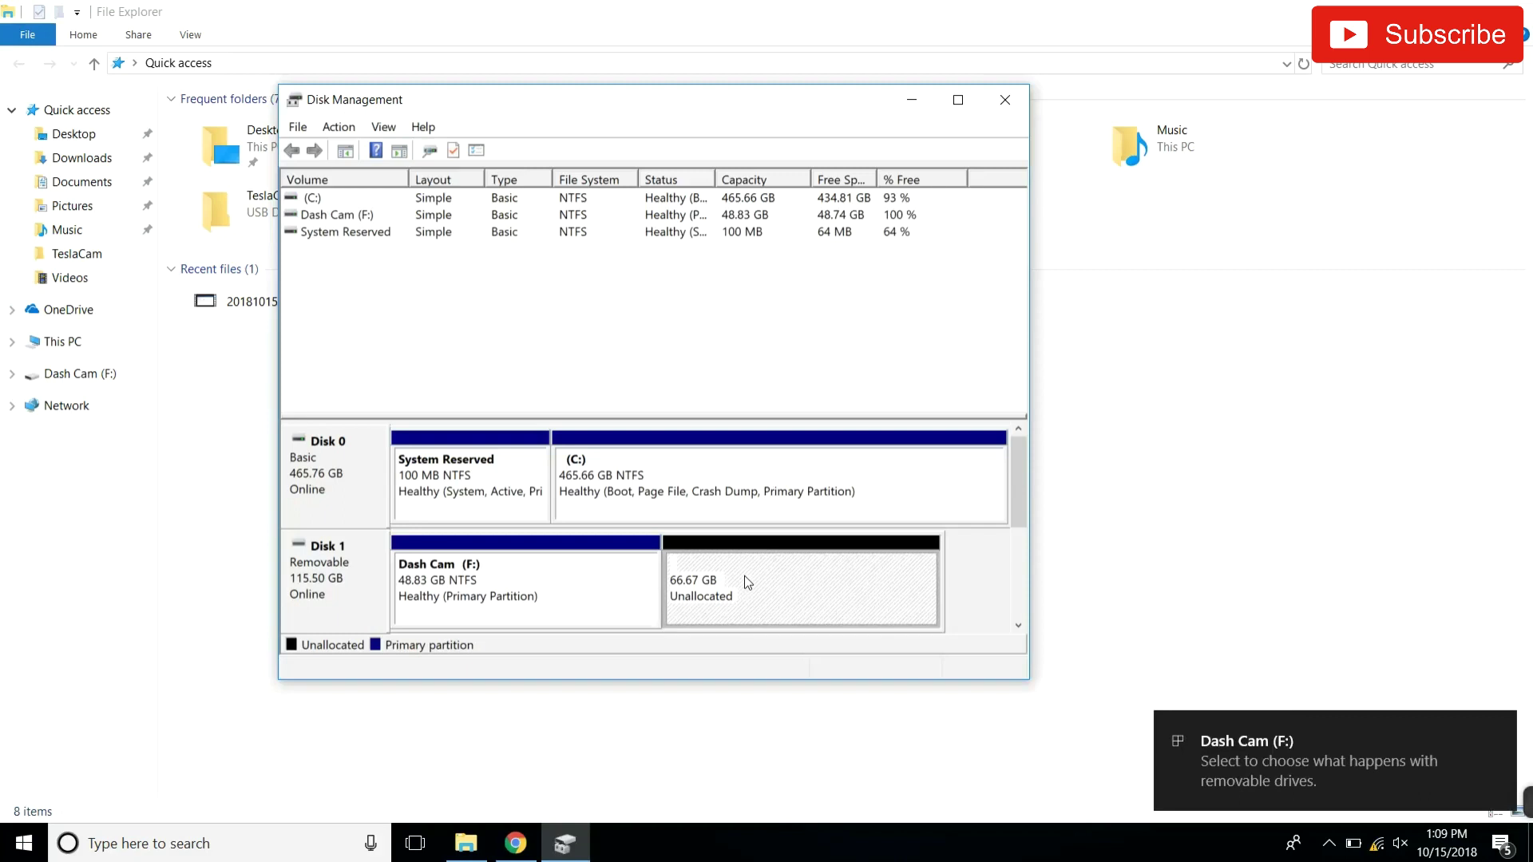
pyautogui.rightClick(745, 578)
pyautogui.click(834, 590)
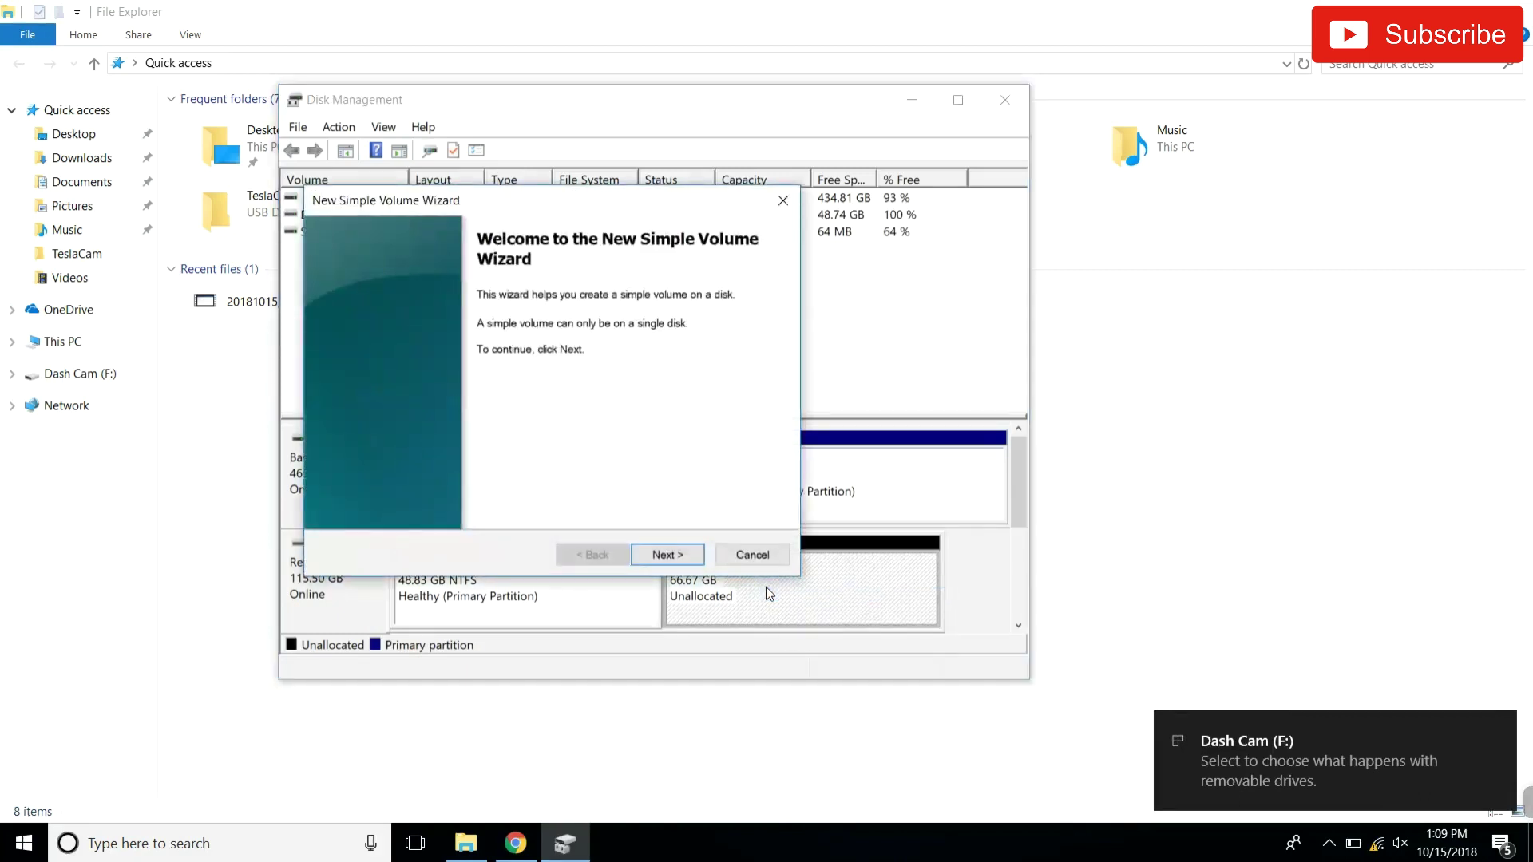
pyautogui.click(689, 555)
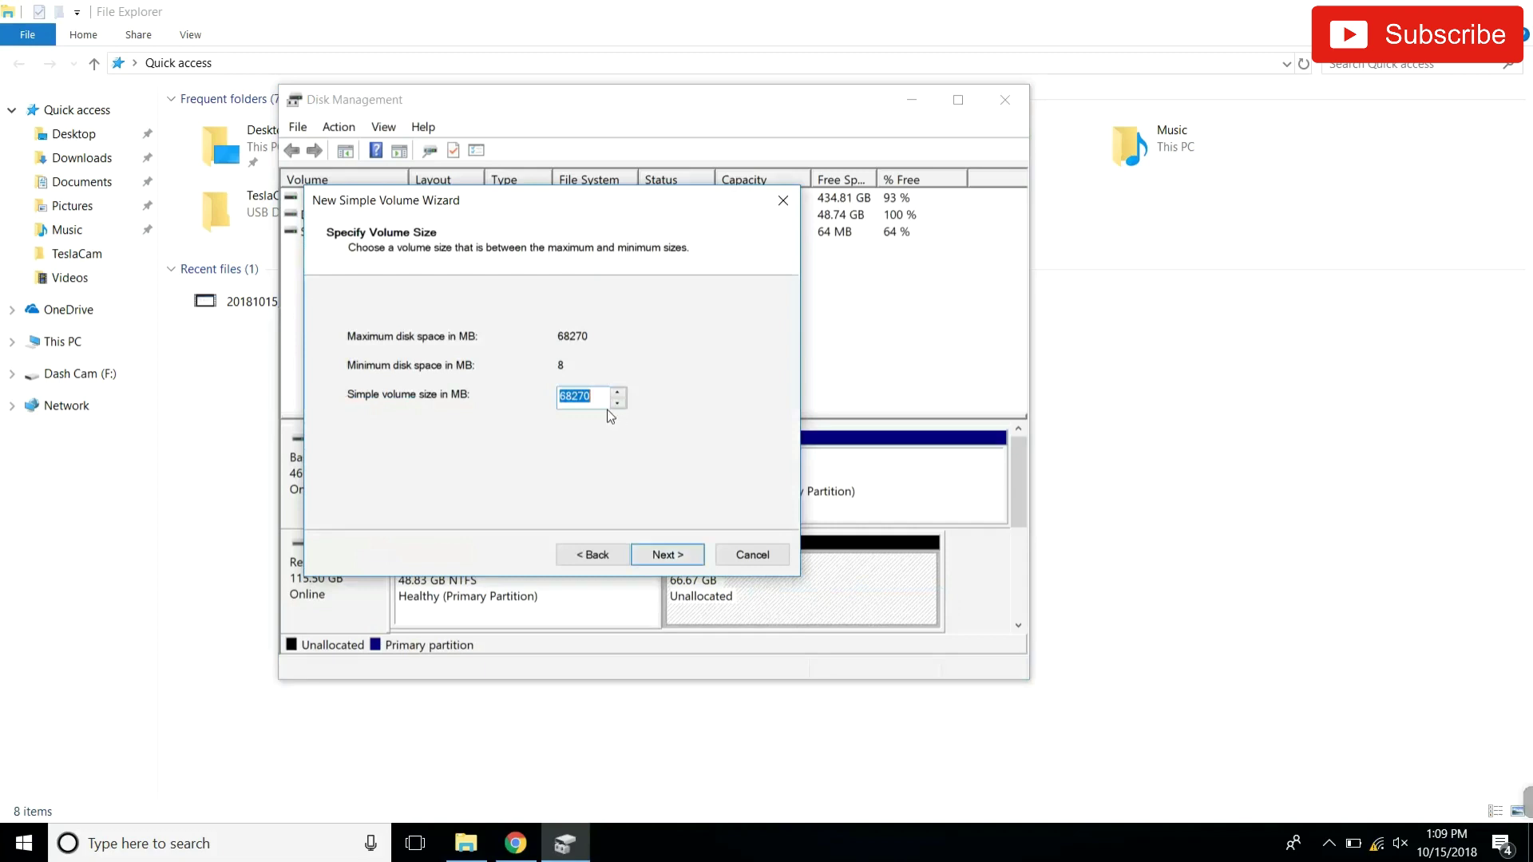
# Step: Keep the full 68270 MB size and assign drive letter M
pyautogui.click(663, 558)
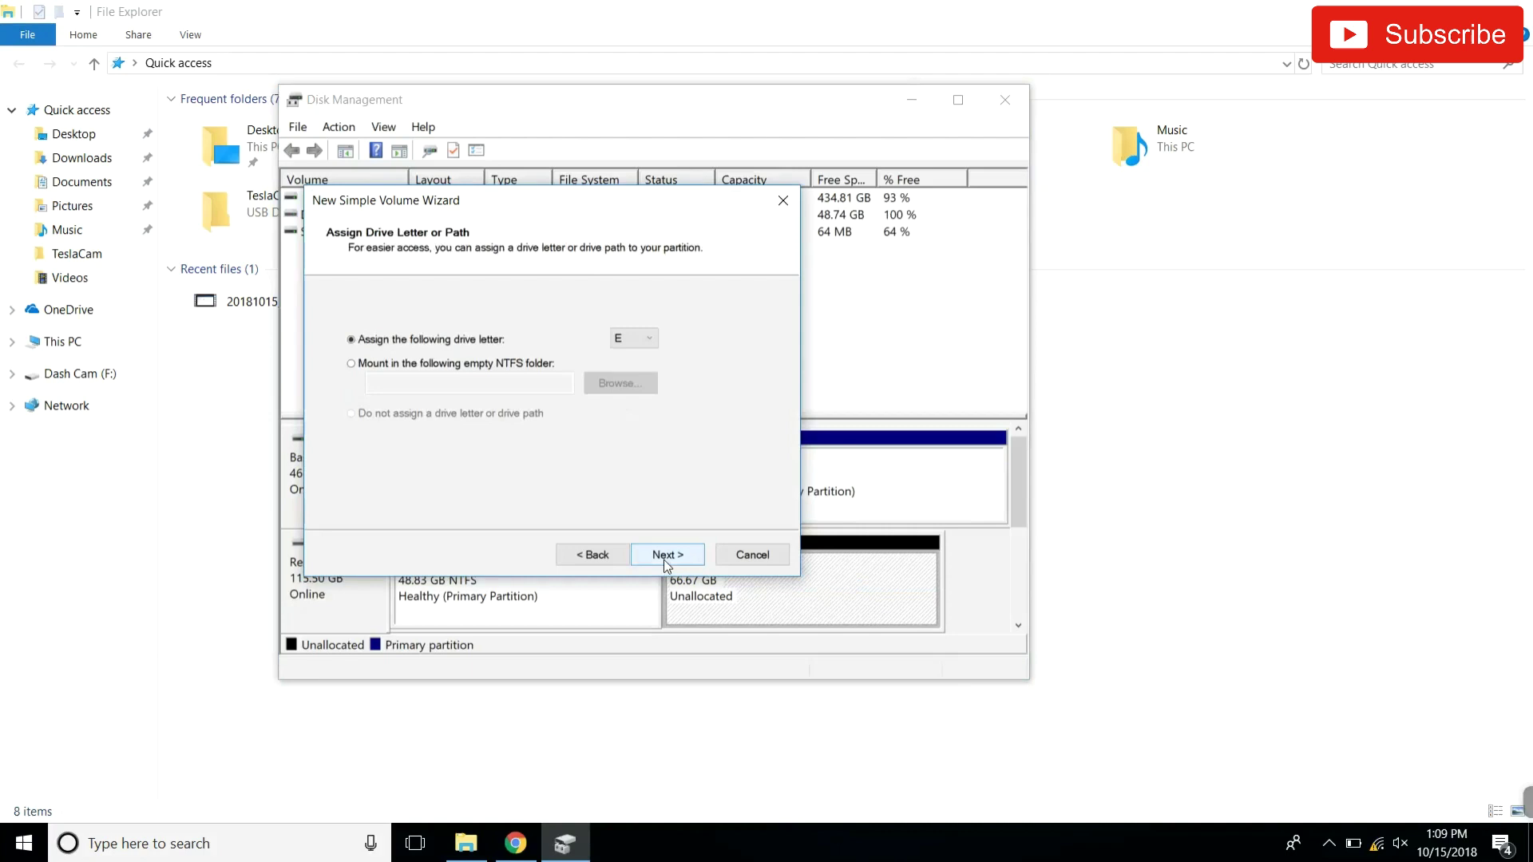
pyautogui.click(630, 339)
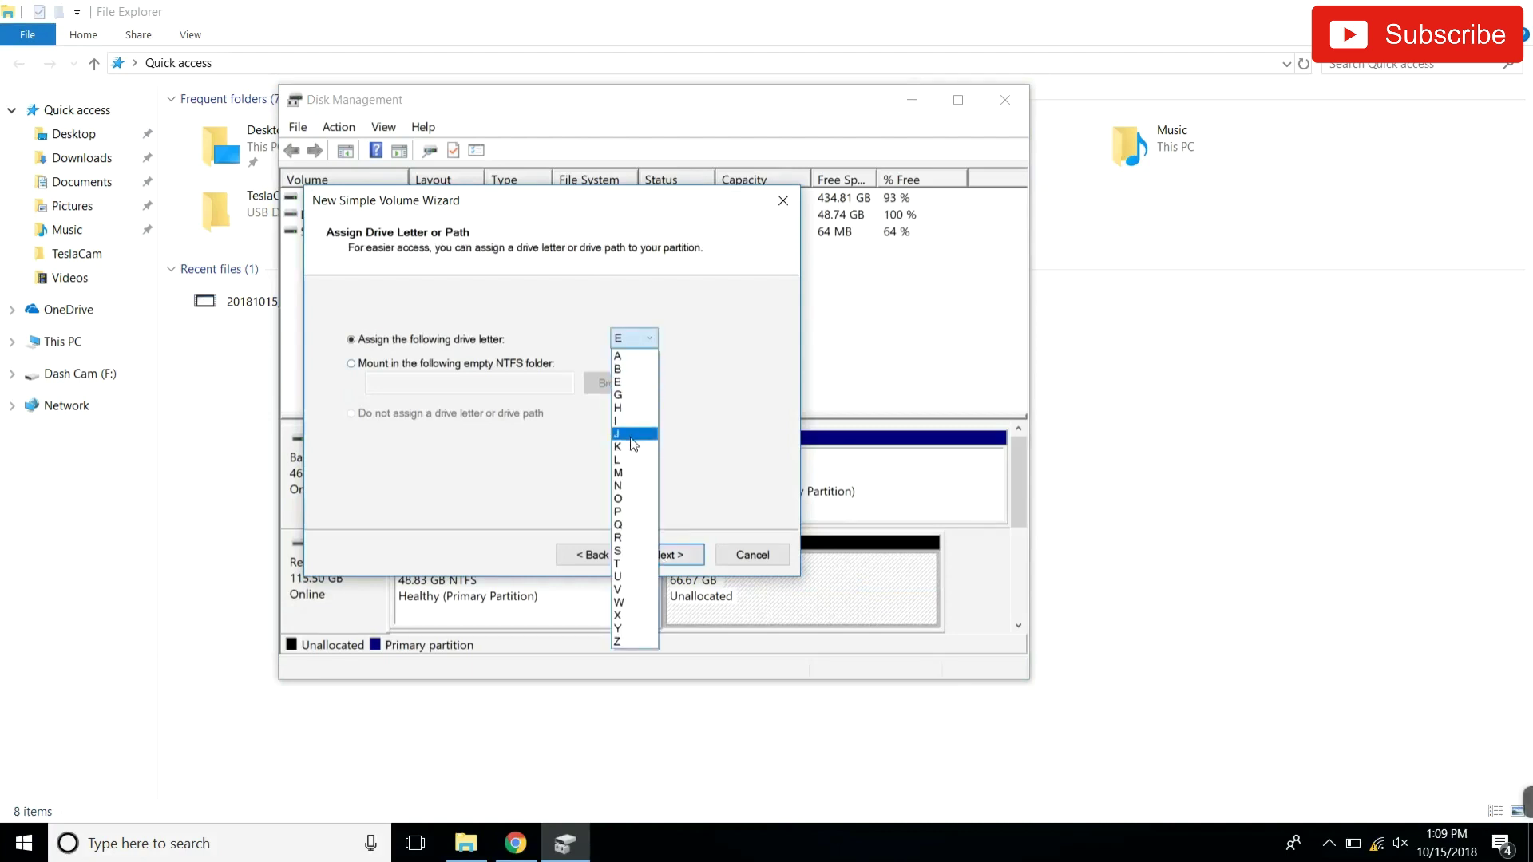
pyautogui.click(635, 480)
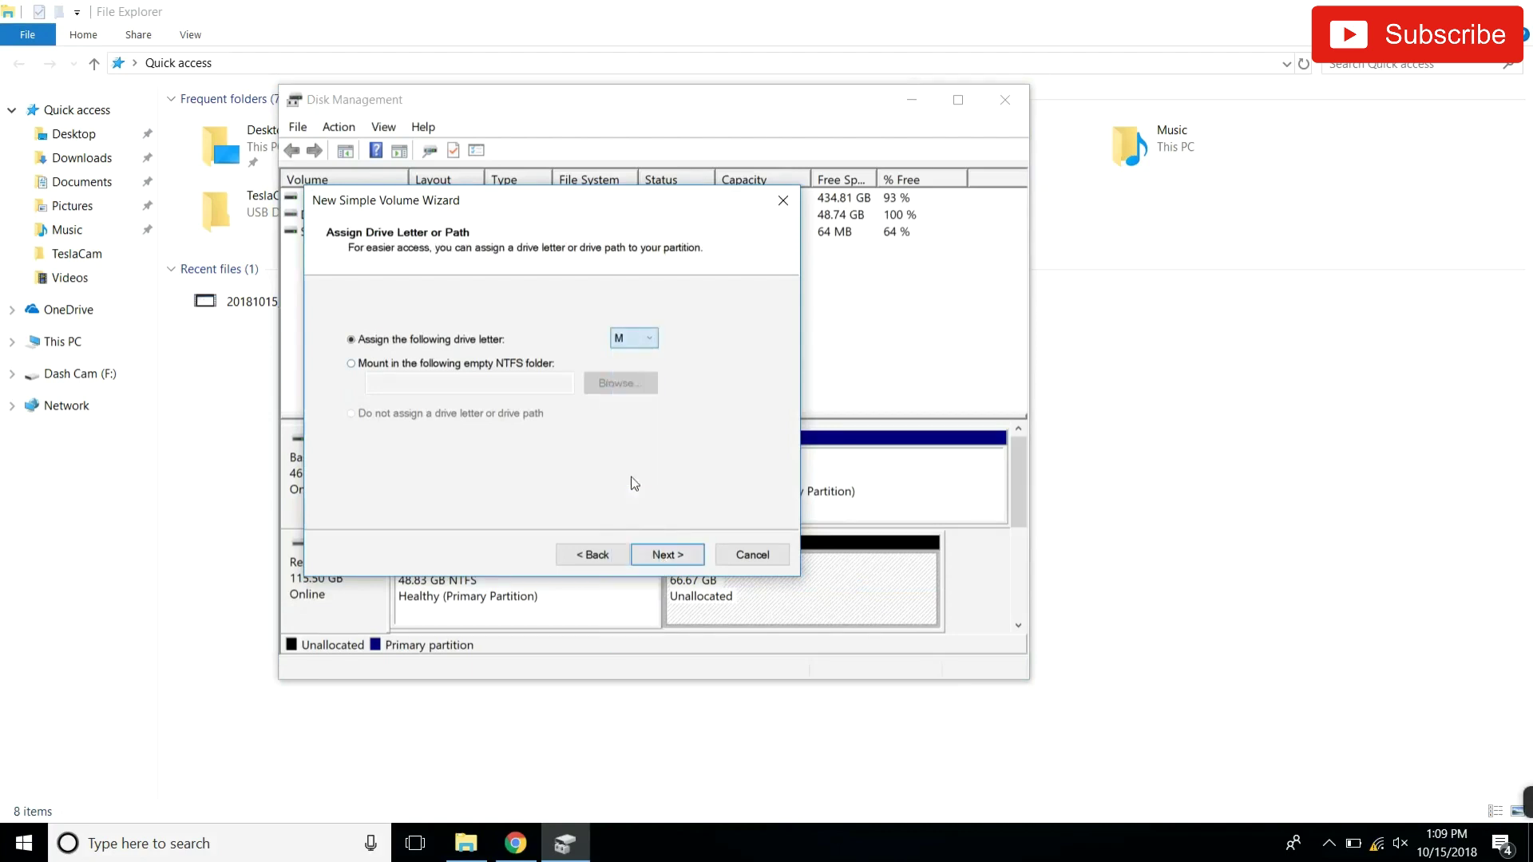
pyautogui.click(698, 558)
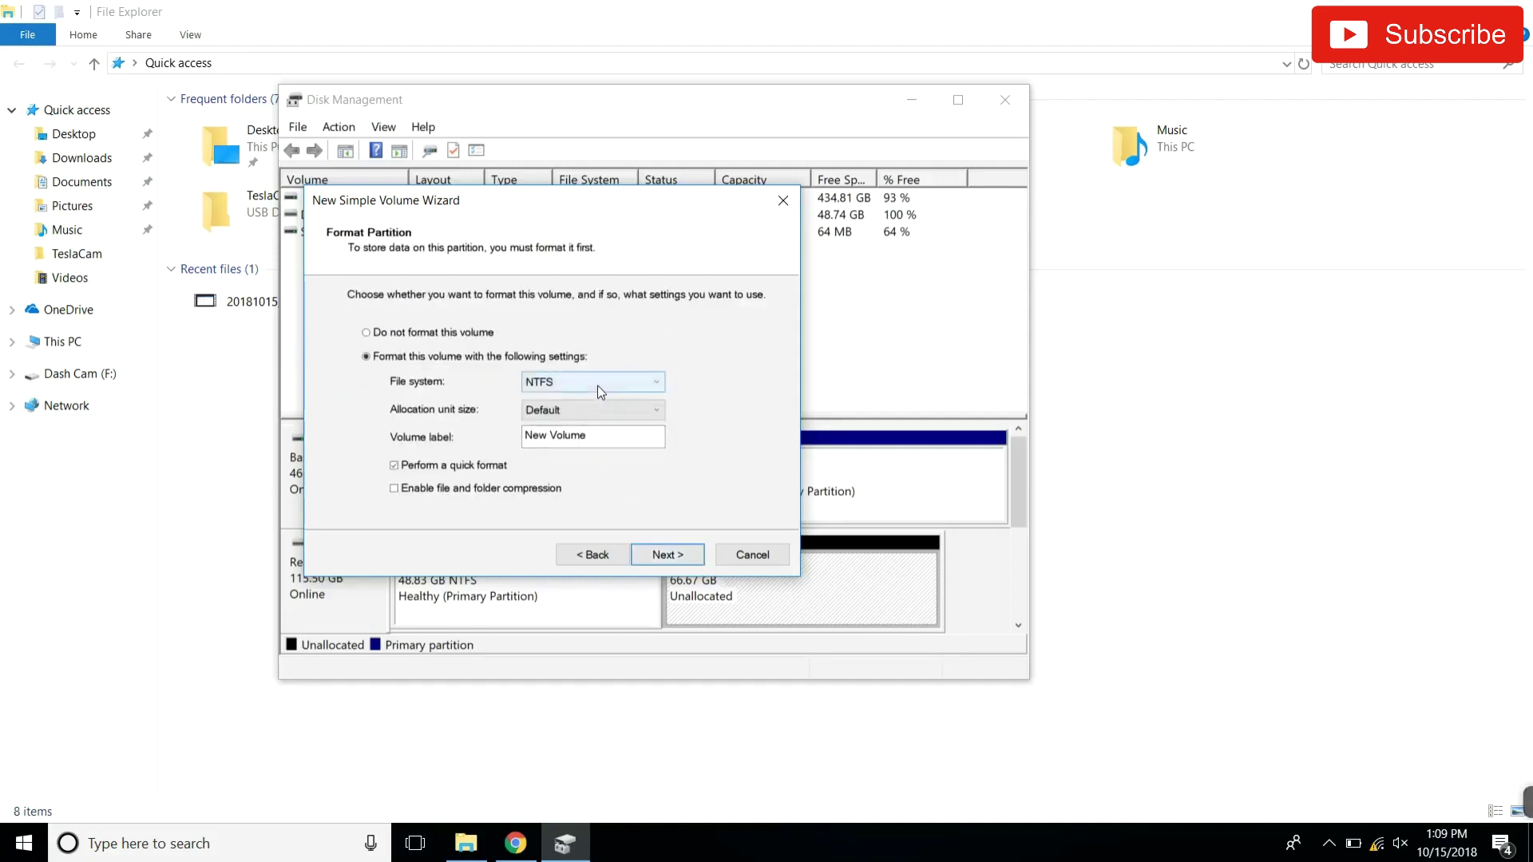
# Step: Label the volume 'Music' and finish creating the partition
pyautogui.tripleClick(580, 442)
pyautogui.write('Music')
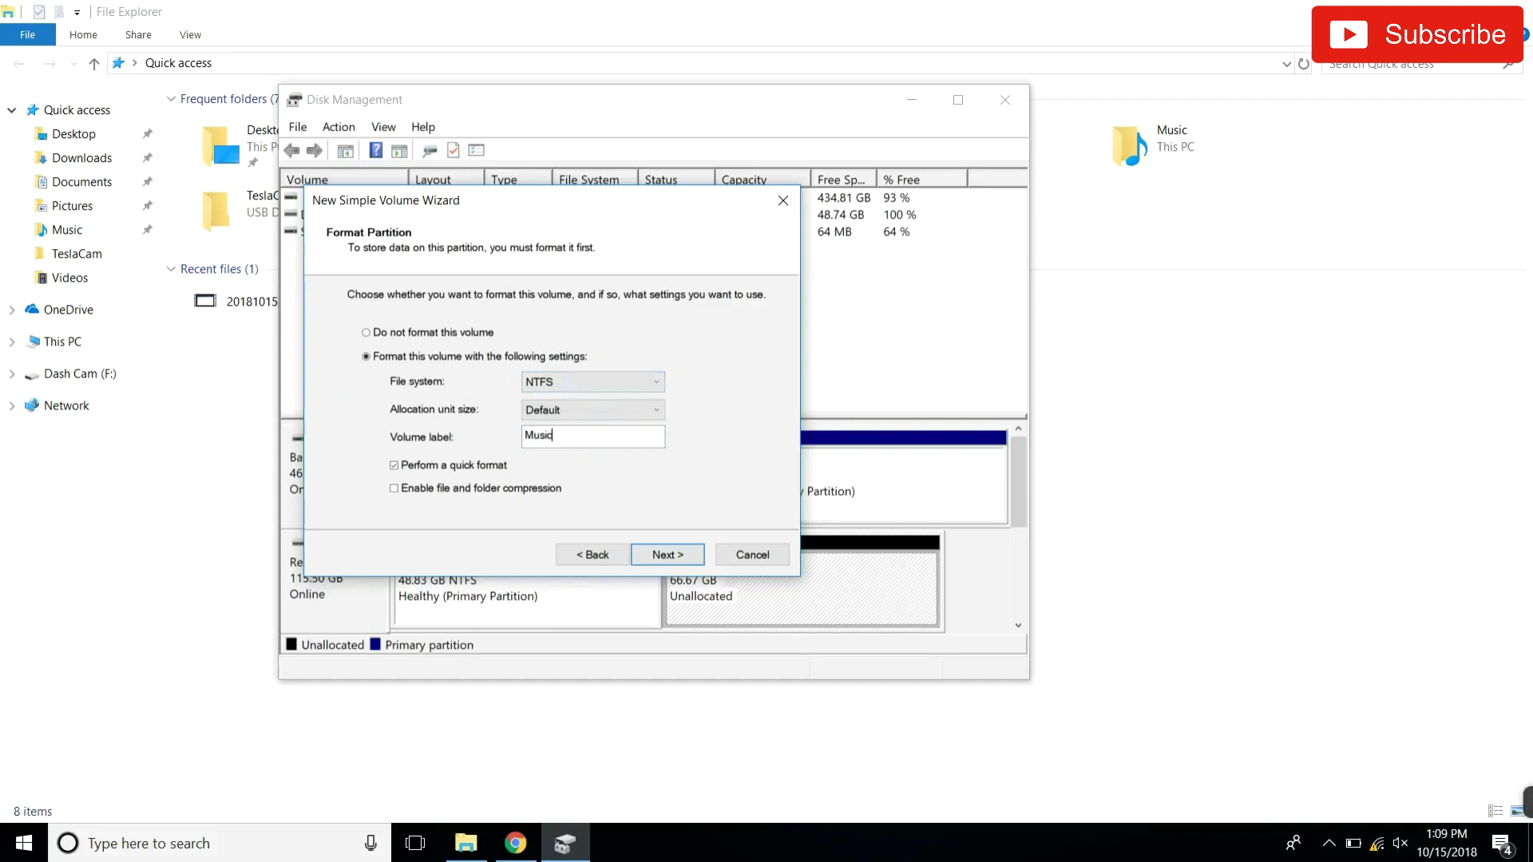
pyautogui.click(687, 562)
pyautogui.click(667, 556)
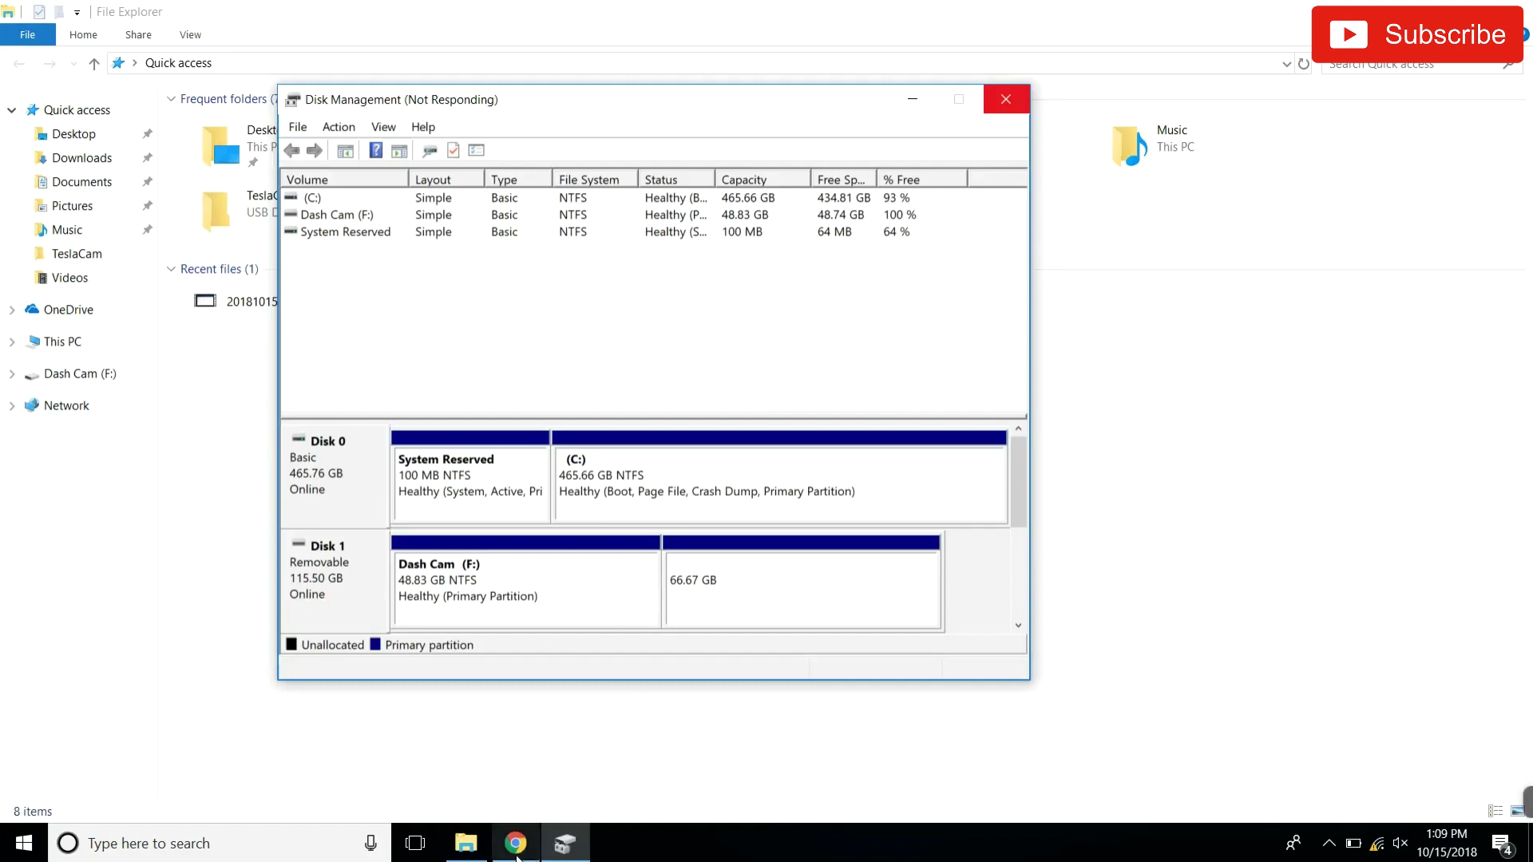
# Step: Once Music (M:) finishes formatting, switch to Chrome on Ridgecrop's fat32format GUI page
pyautogui.moveTo(516, 855)
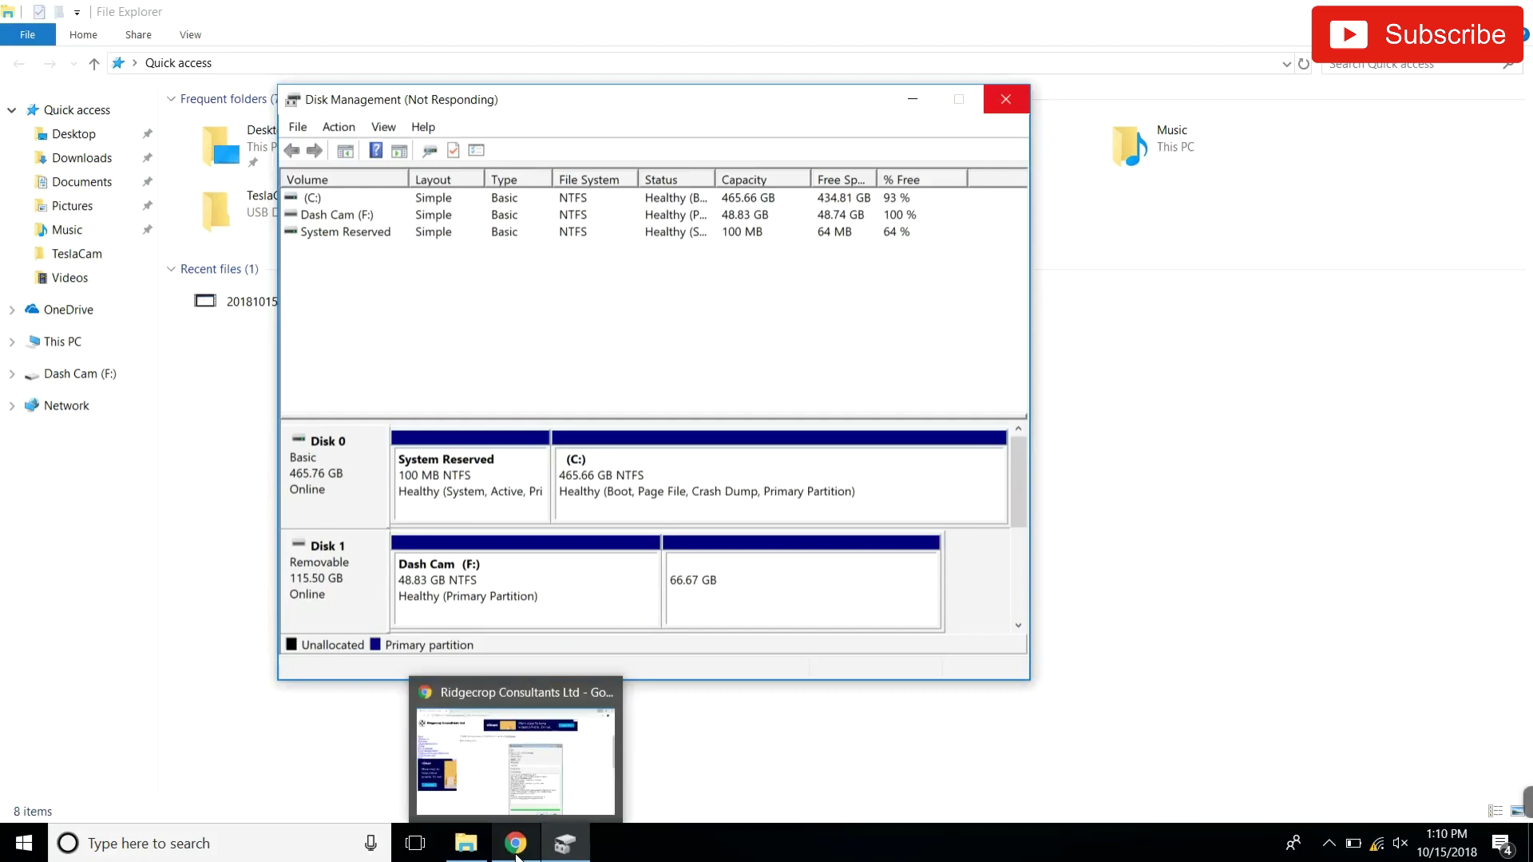
pyautogui.click(517, 856)
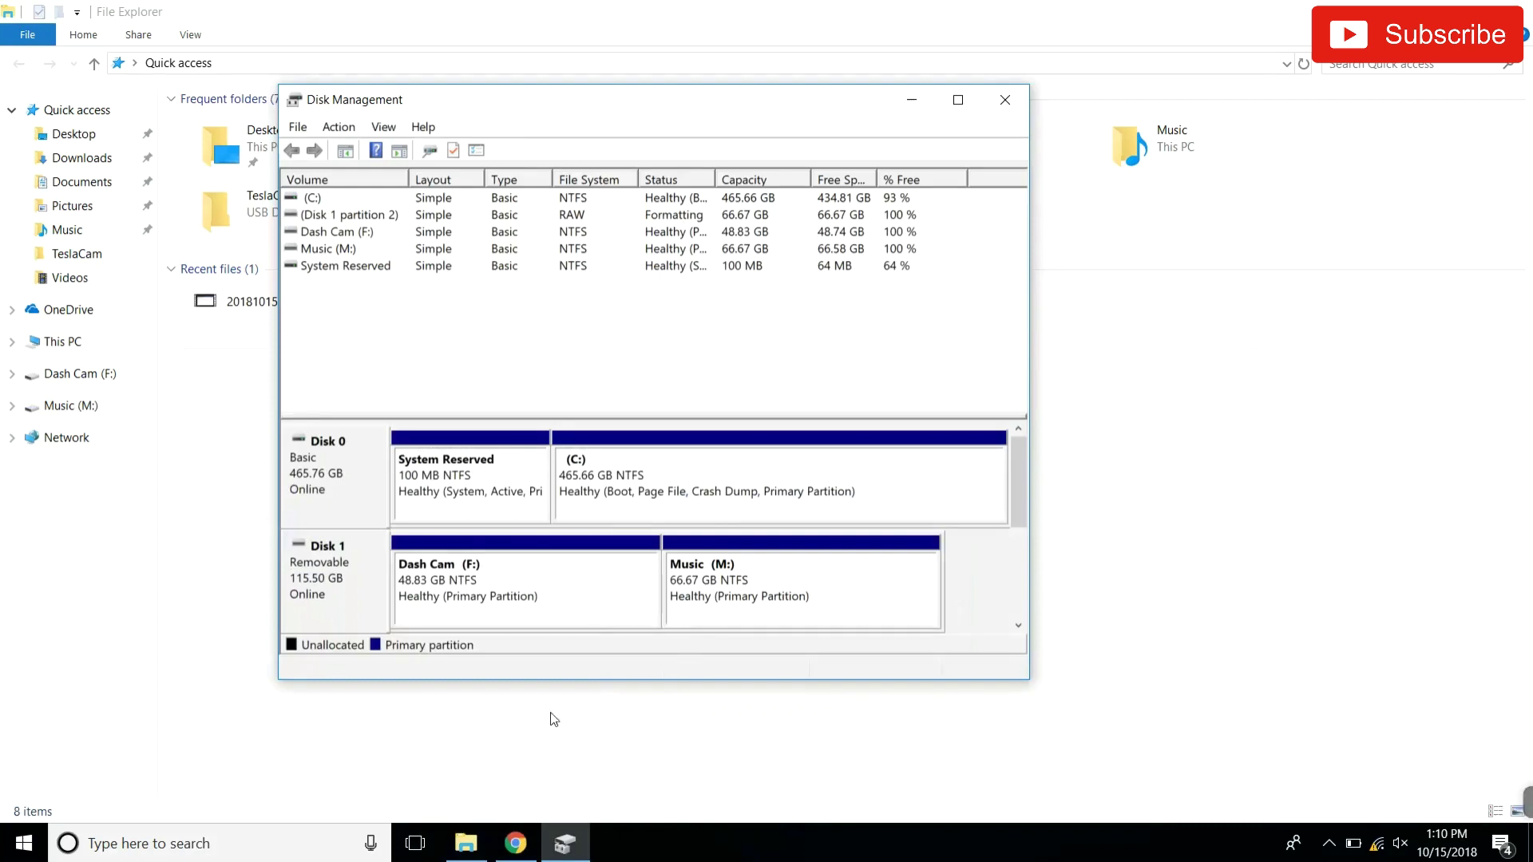
pyautogui.click(515, 843)
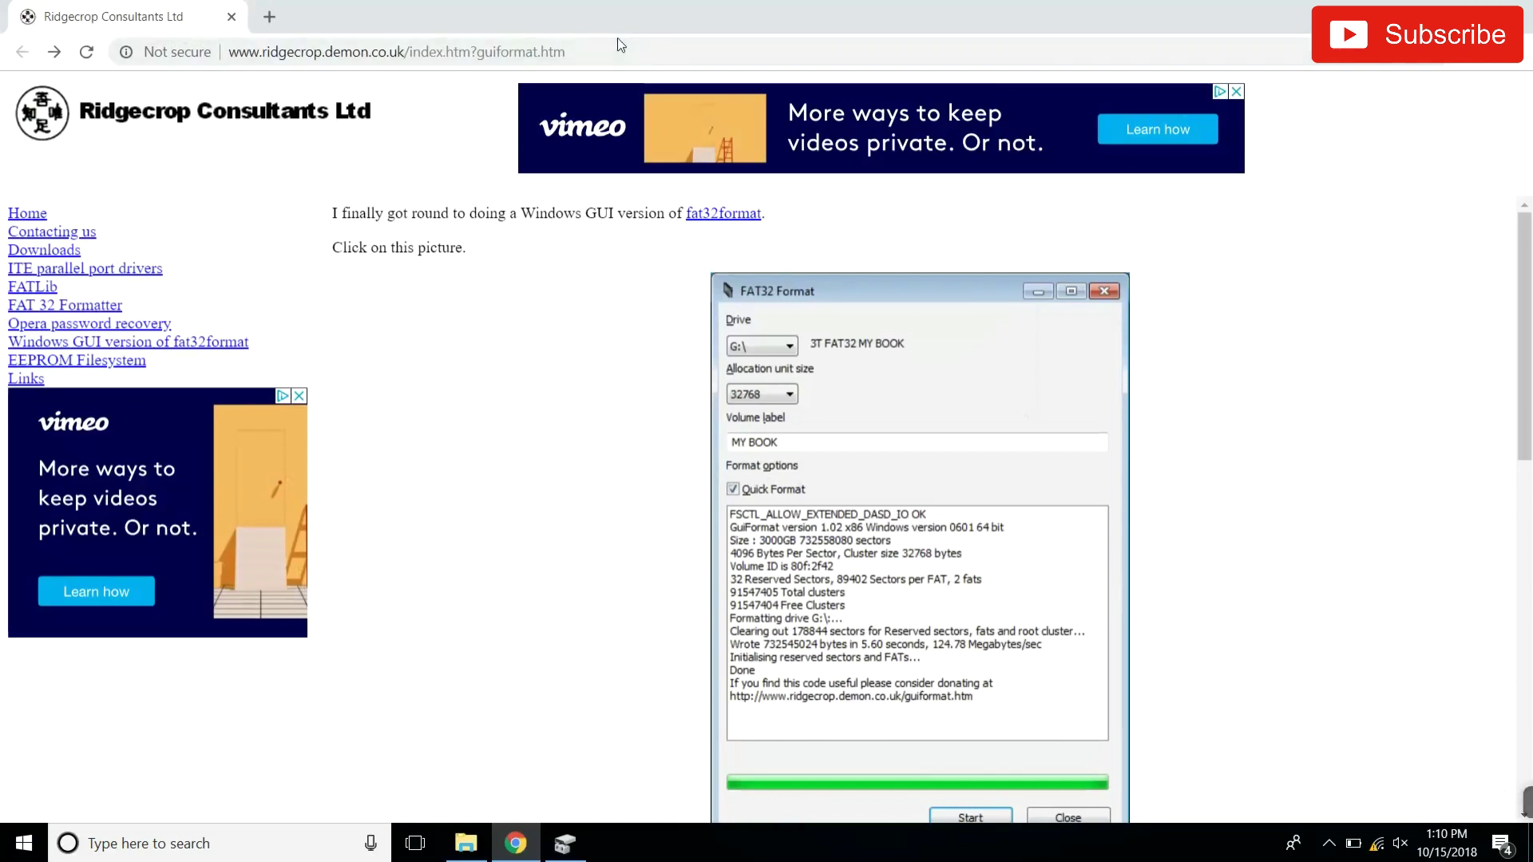
# Step: Download guiformat.exe from the FAT32 Format picture and open the download's options menu
pyautogui.click(739, 349)
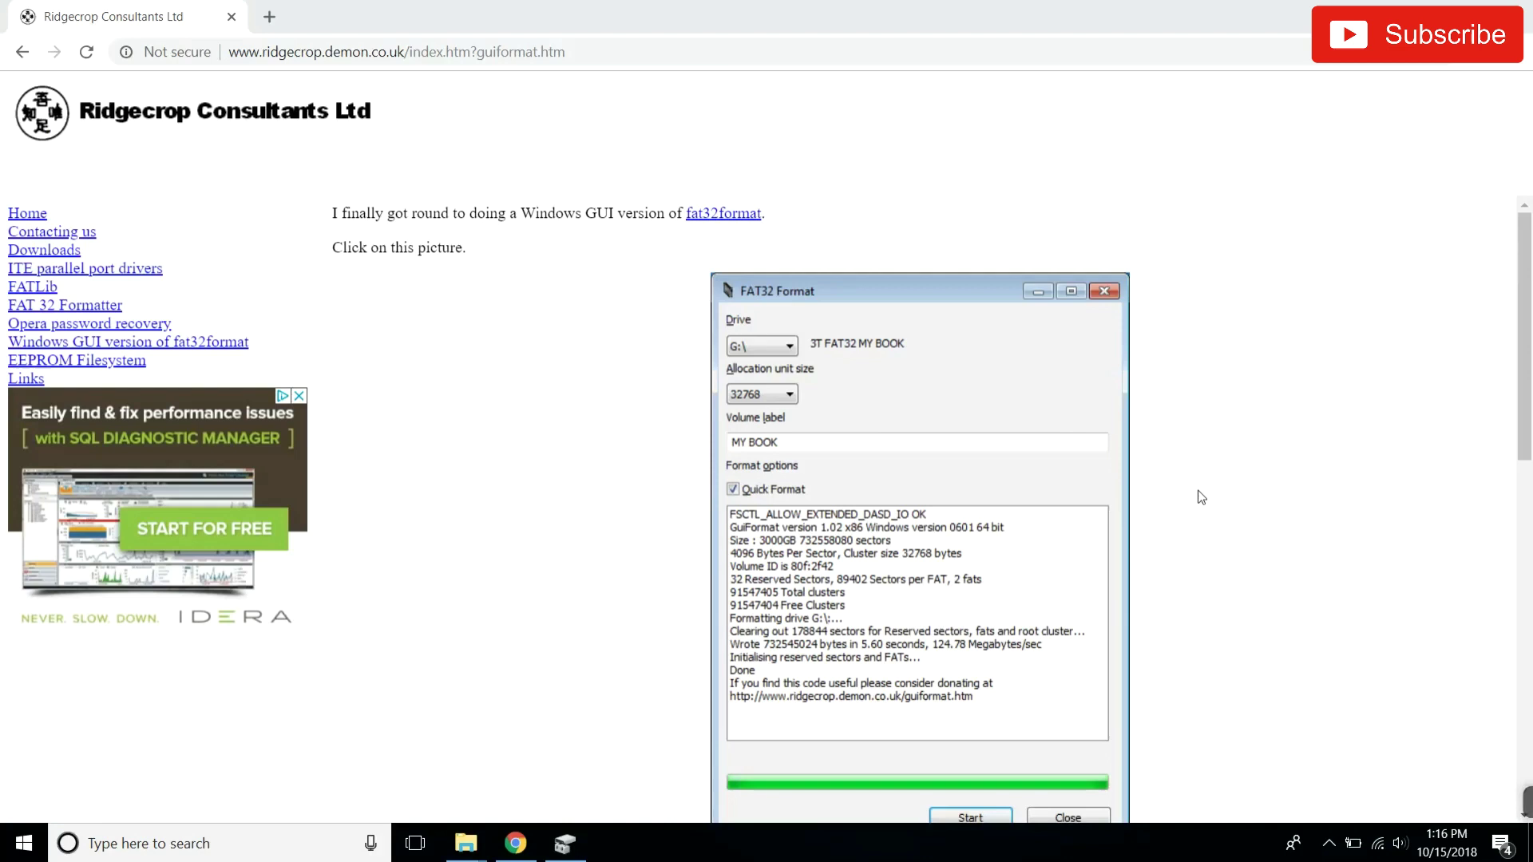
pyautogui.click(1055, 416)
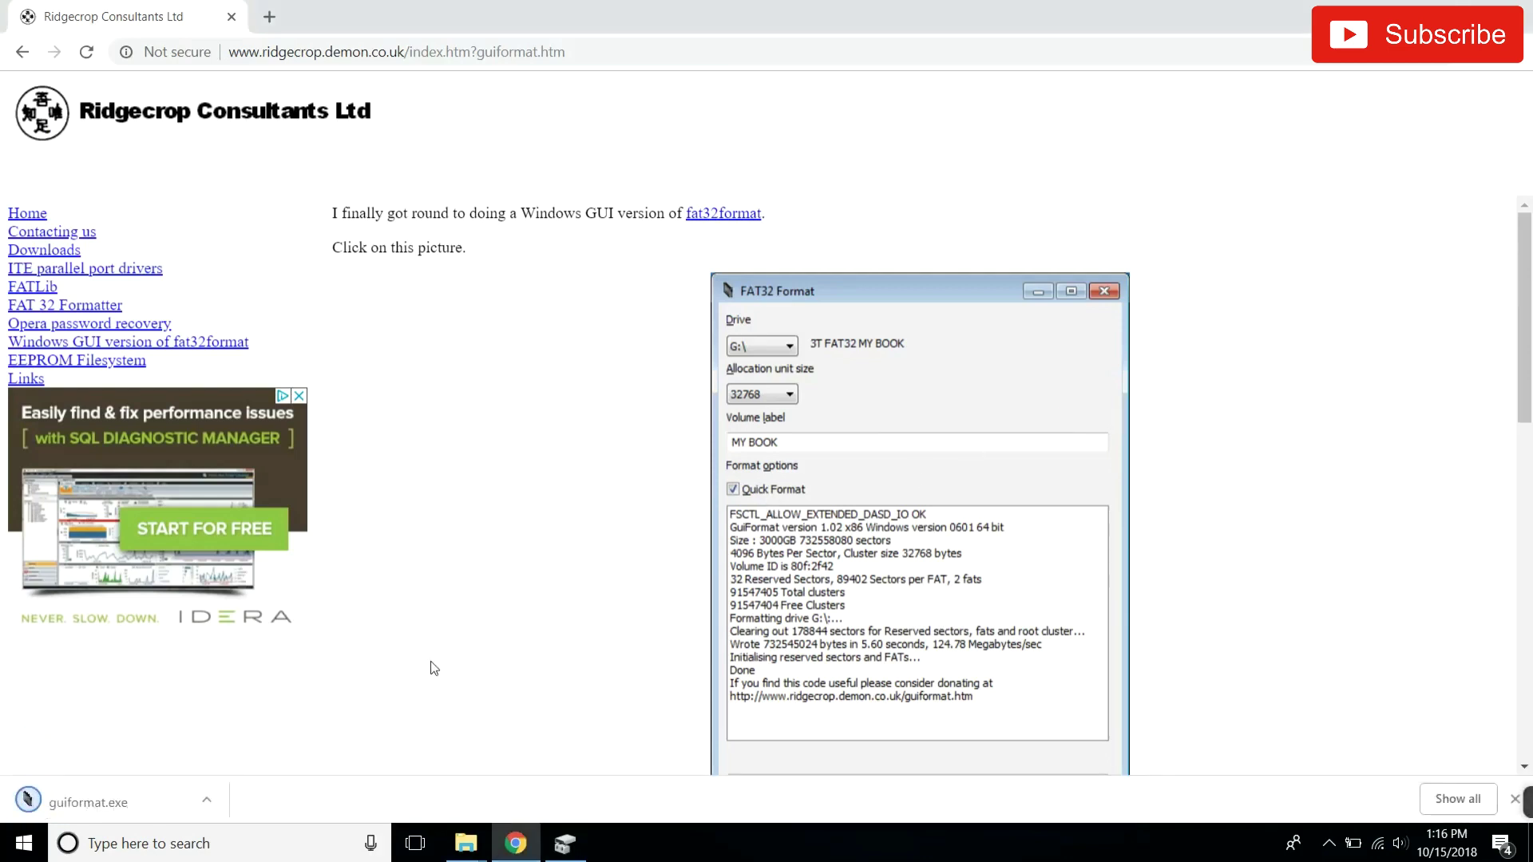
pyautogui.click(206, 800)
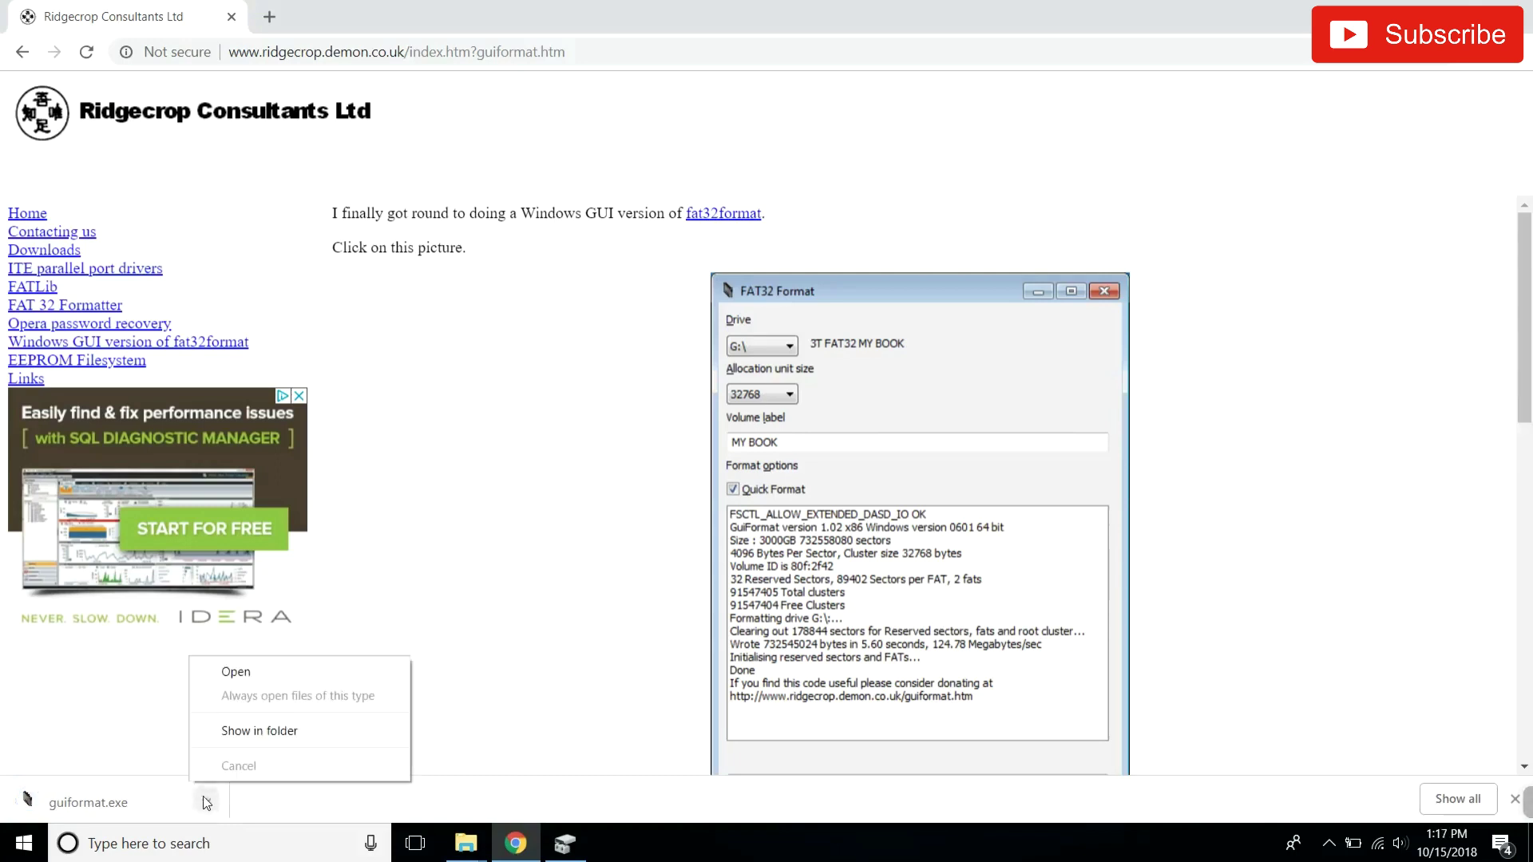
# Step: Run guiformat.exe and format drive M: (MUSIC) as FAT32
pyautogui.click(270, 677)
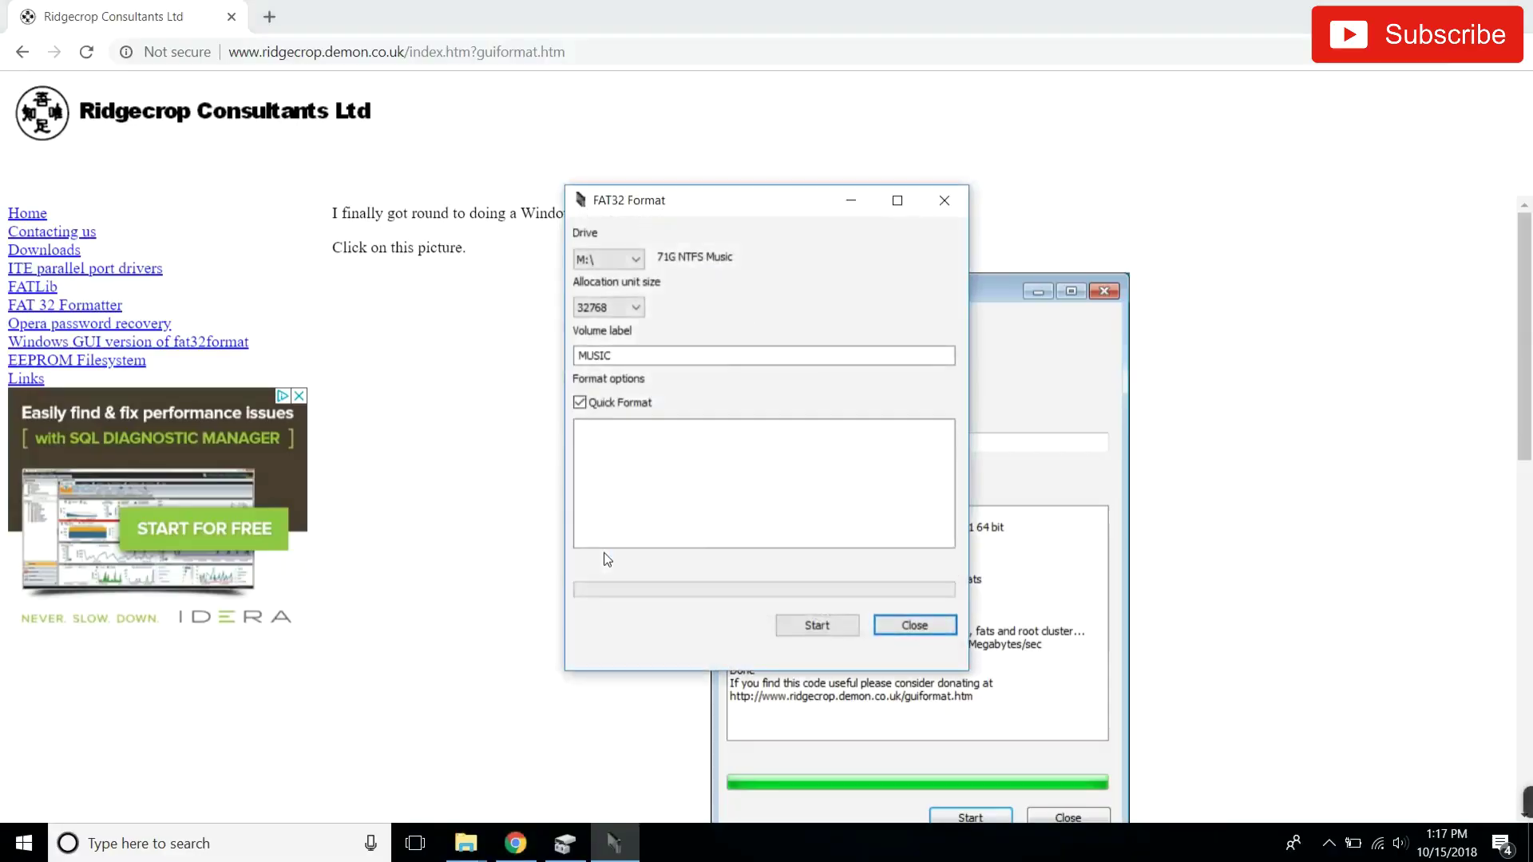
pyautogui.click(629, 262)
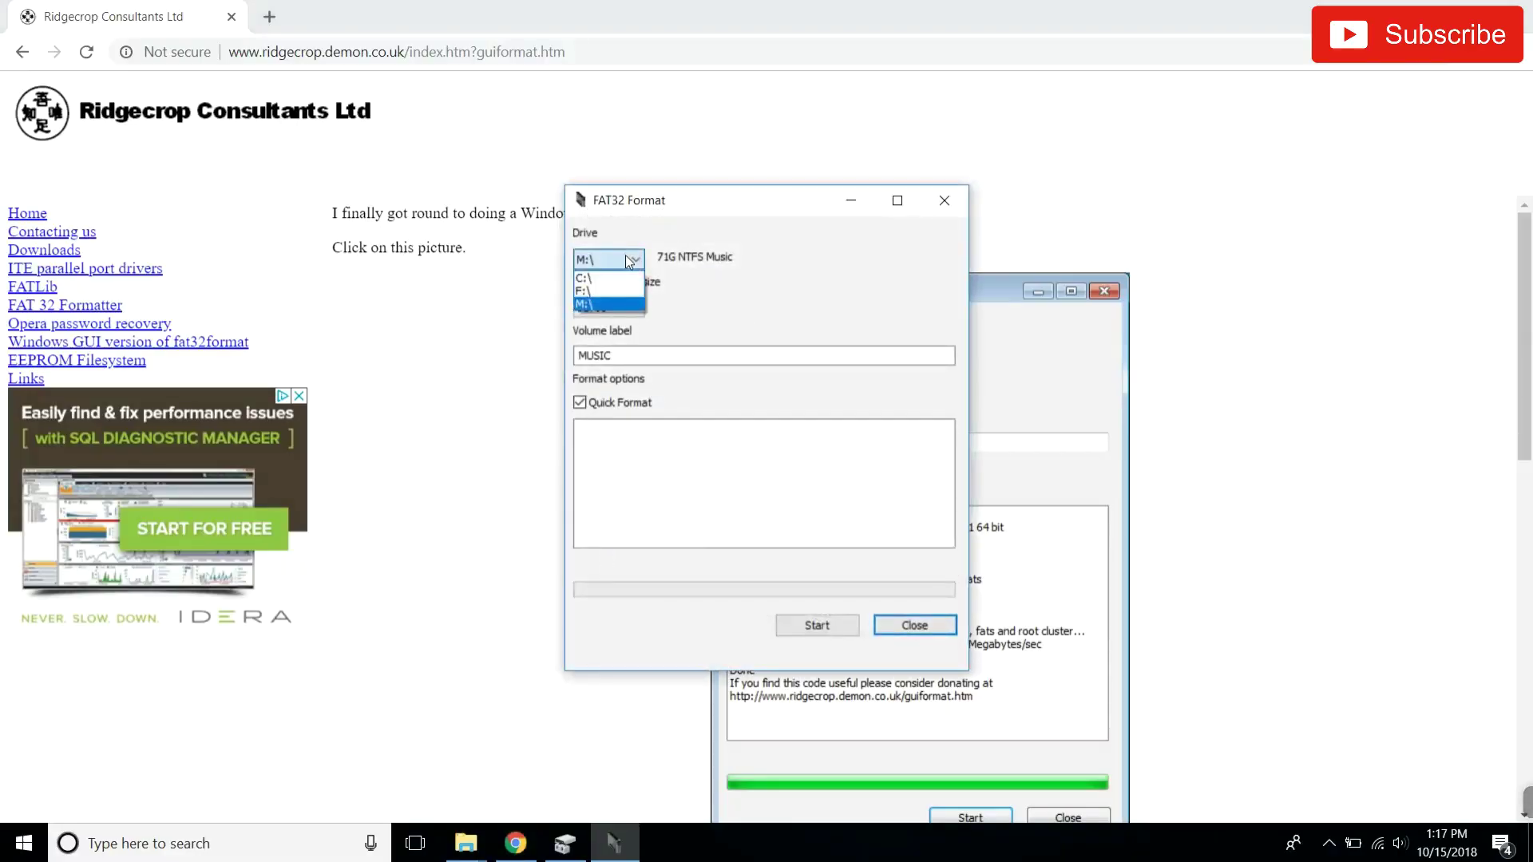
pyautogui.click(611, 305)
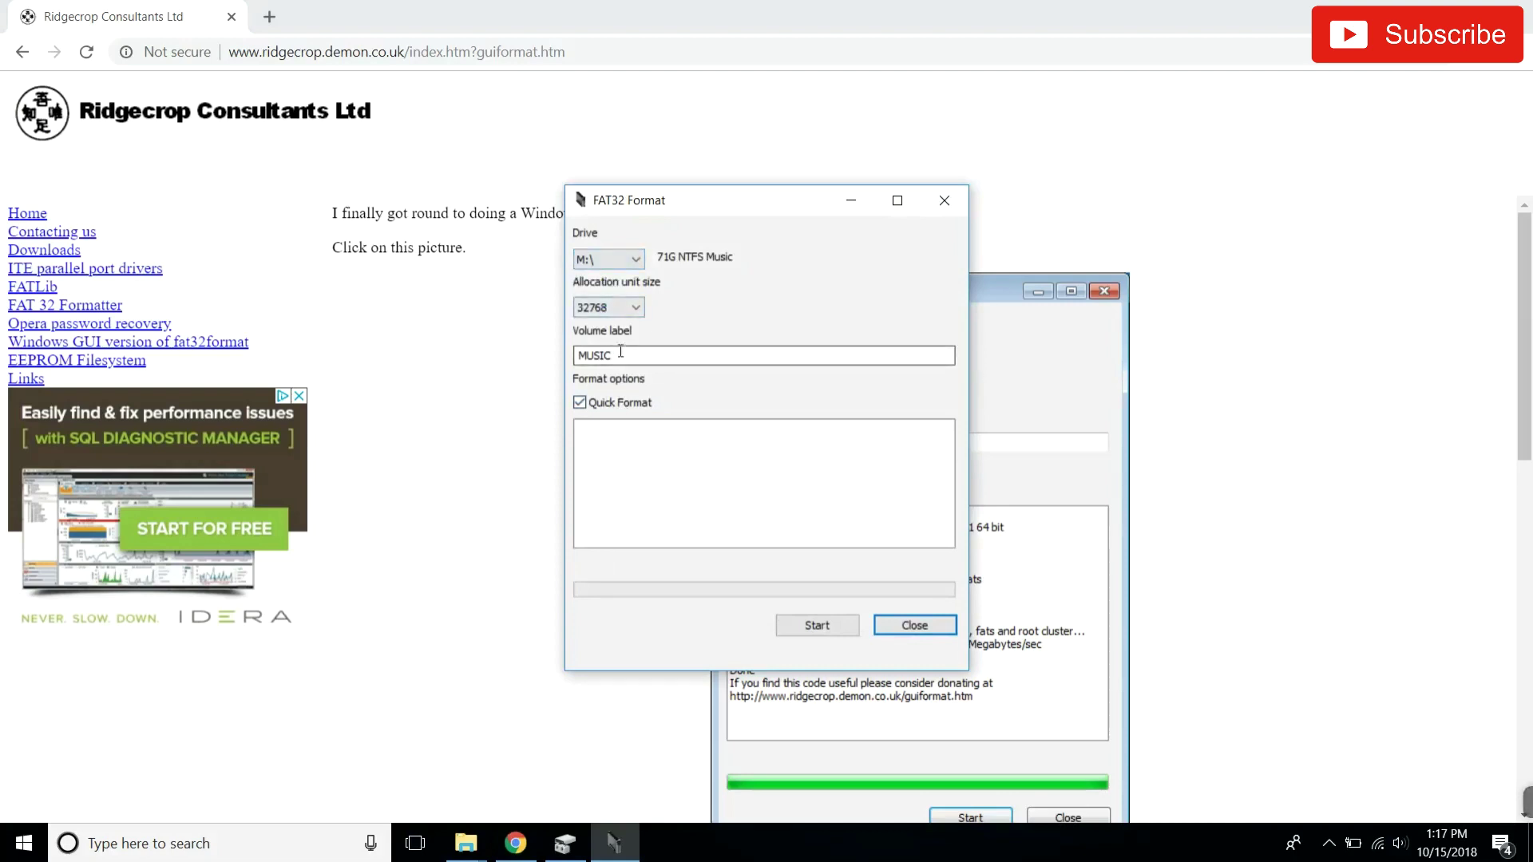
pyautogui.click(842, 625)
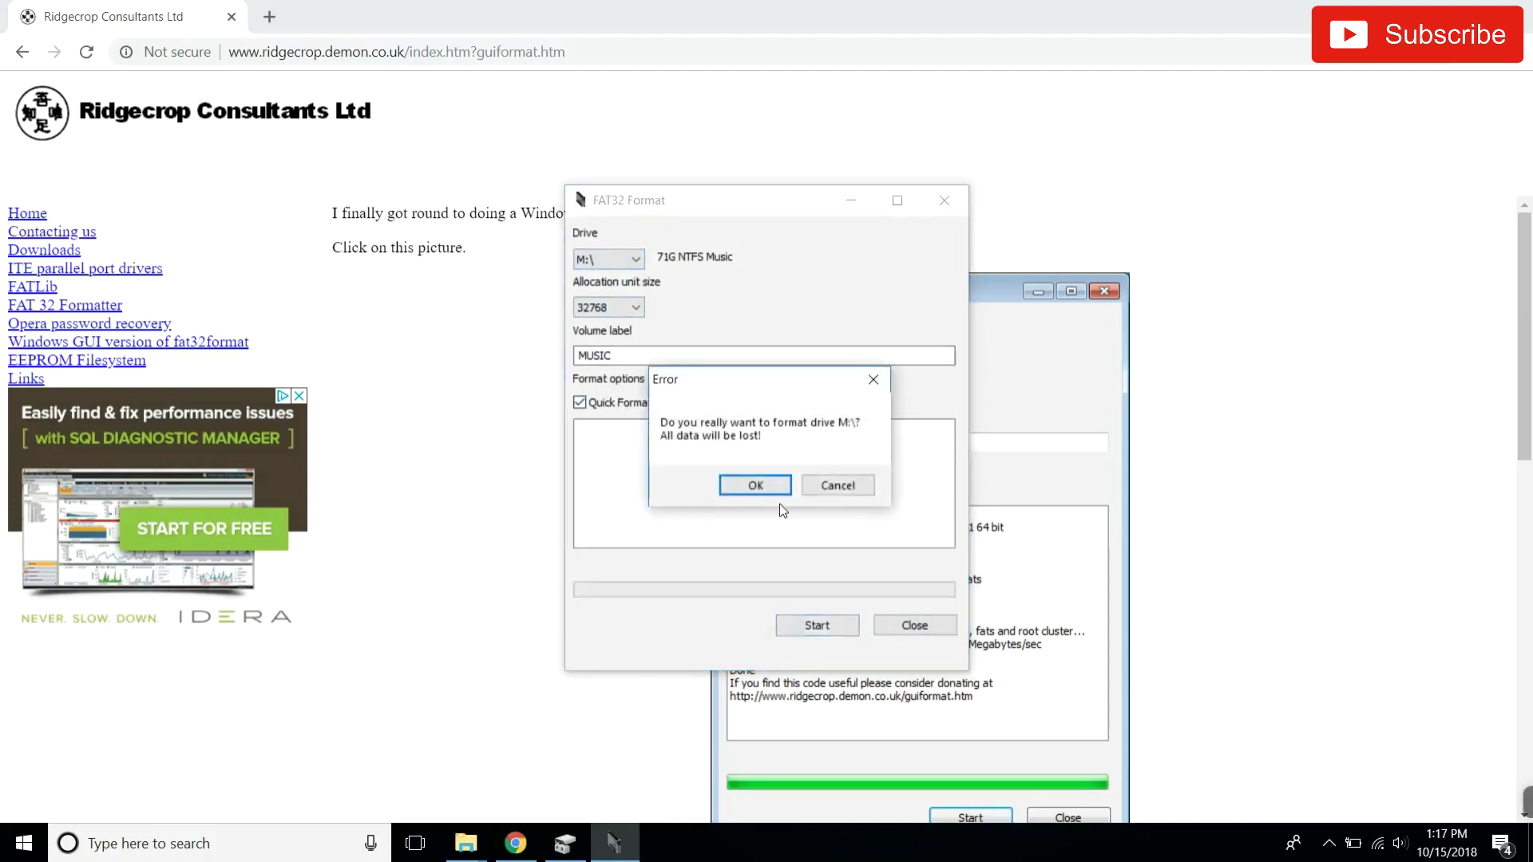
pyautogui.click(755, 485)
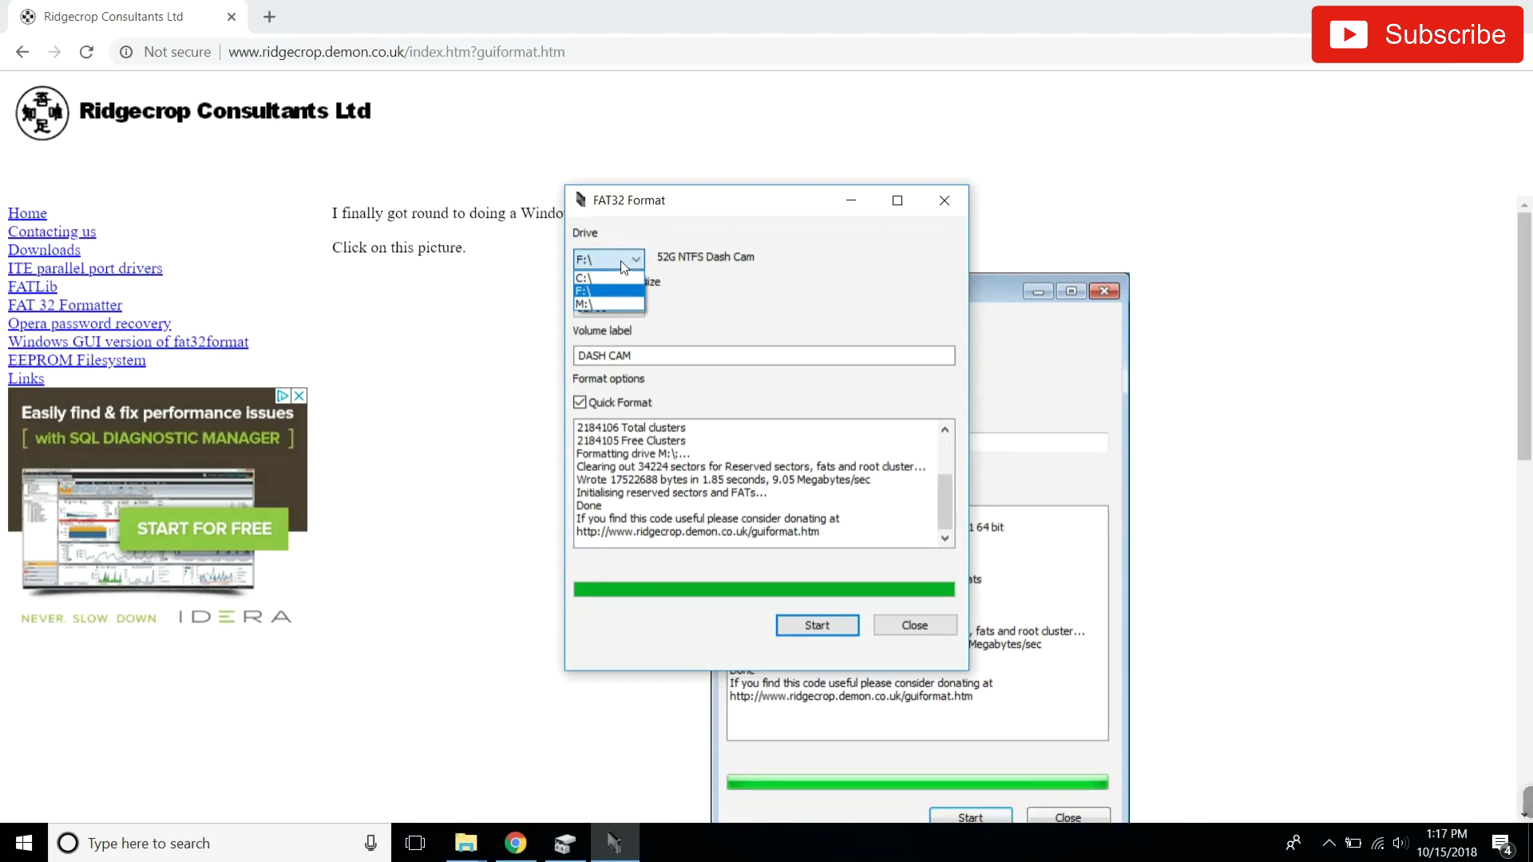
# Step: Format drive F: (DASH CAM) as FAT32 as well
pyautogui.click(620, 261)
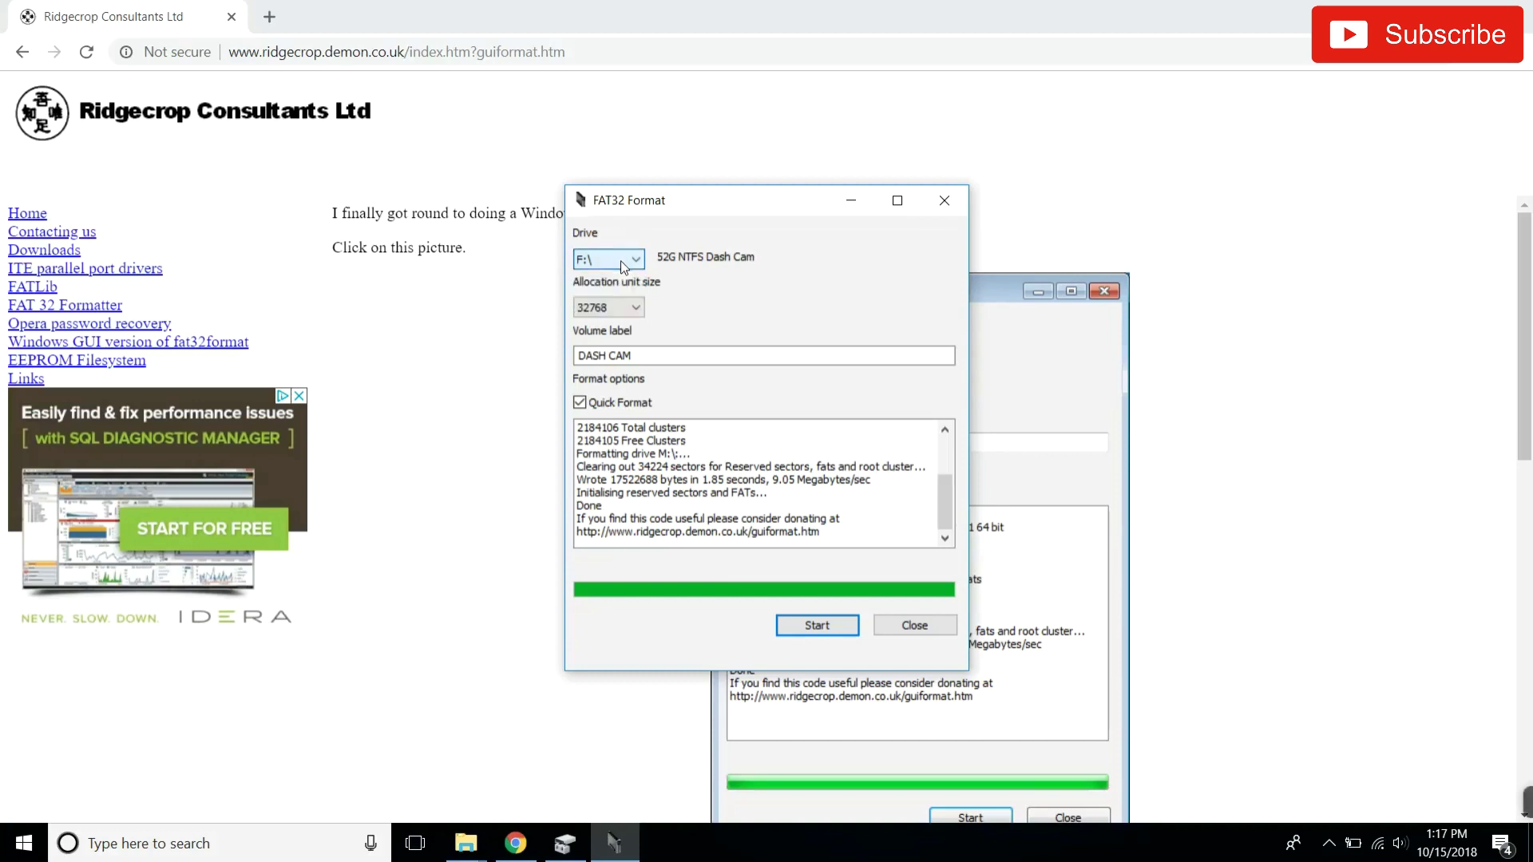
pyautogui.click(813, 627)
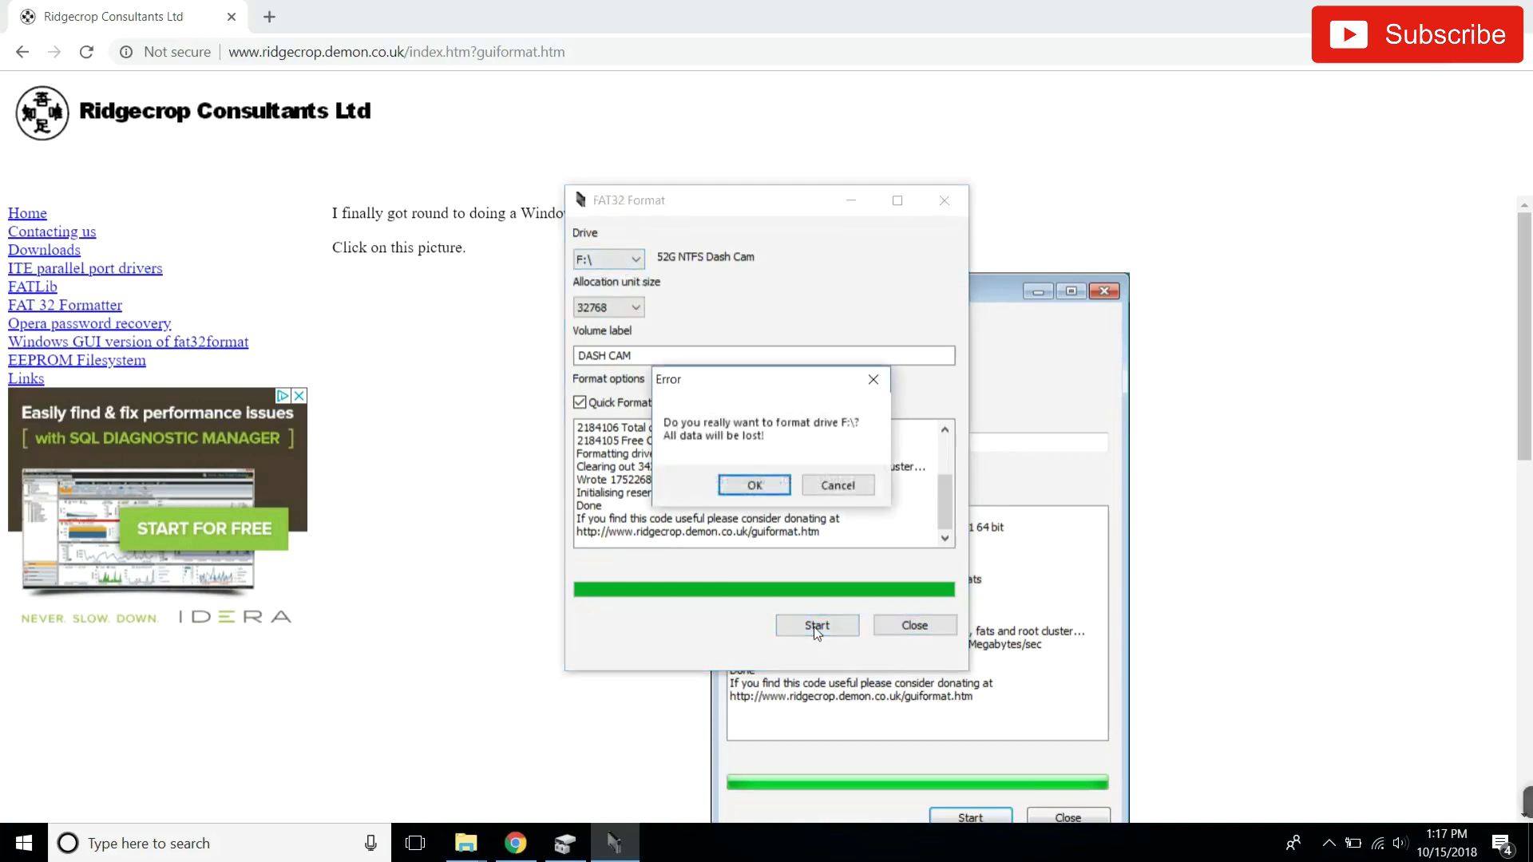
pyautogui.click(783, 490)
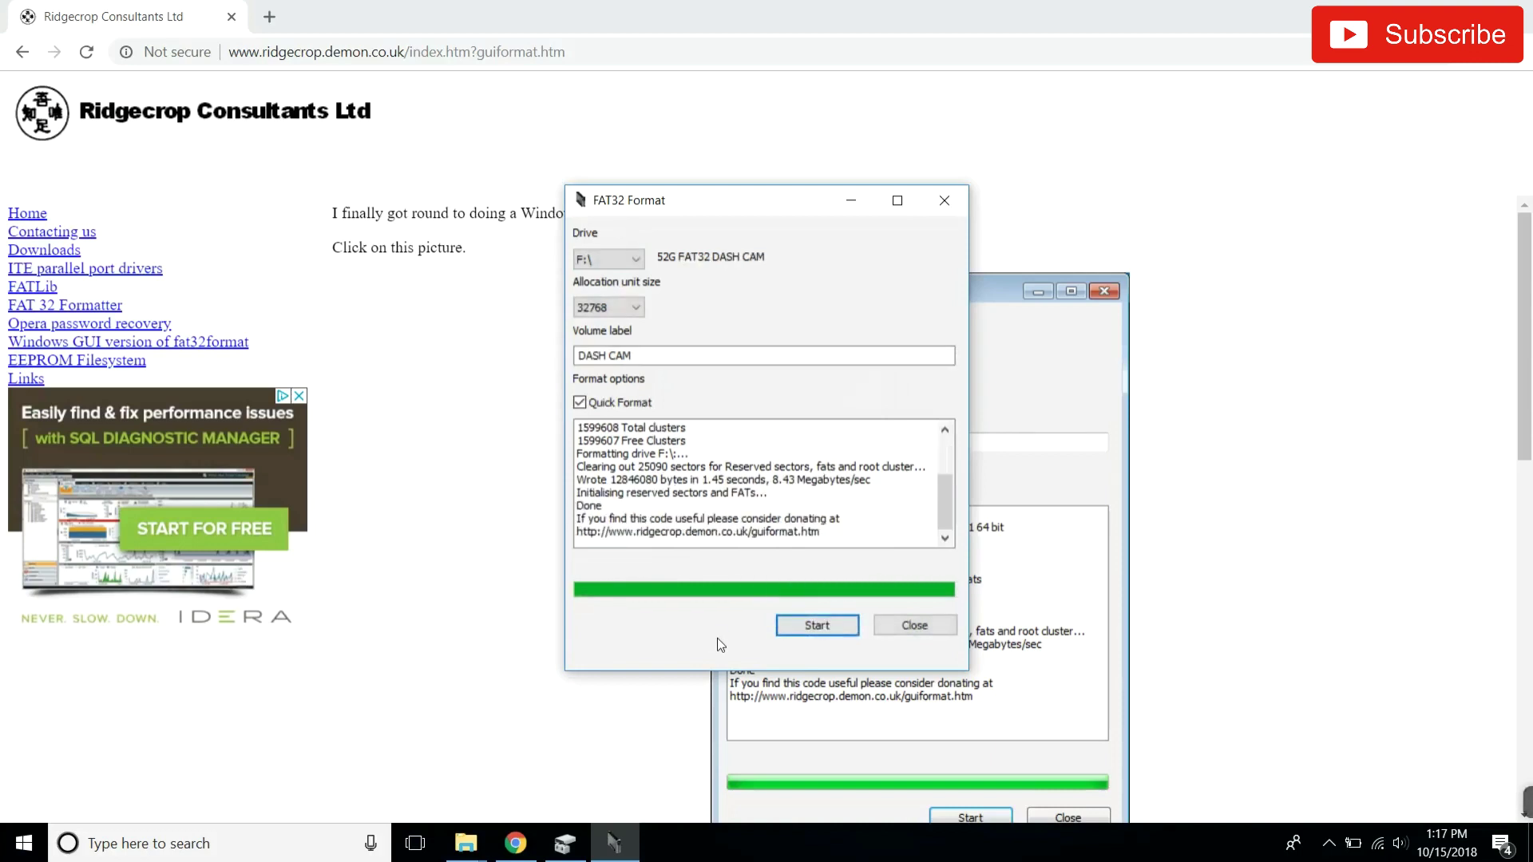
pyautogui.click(465, 843)
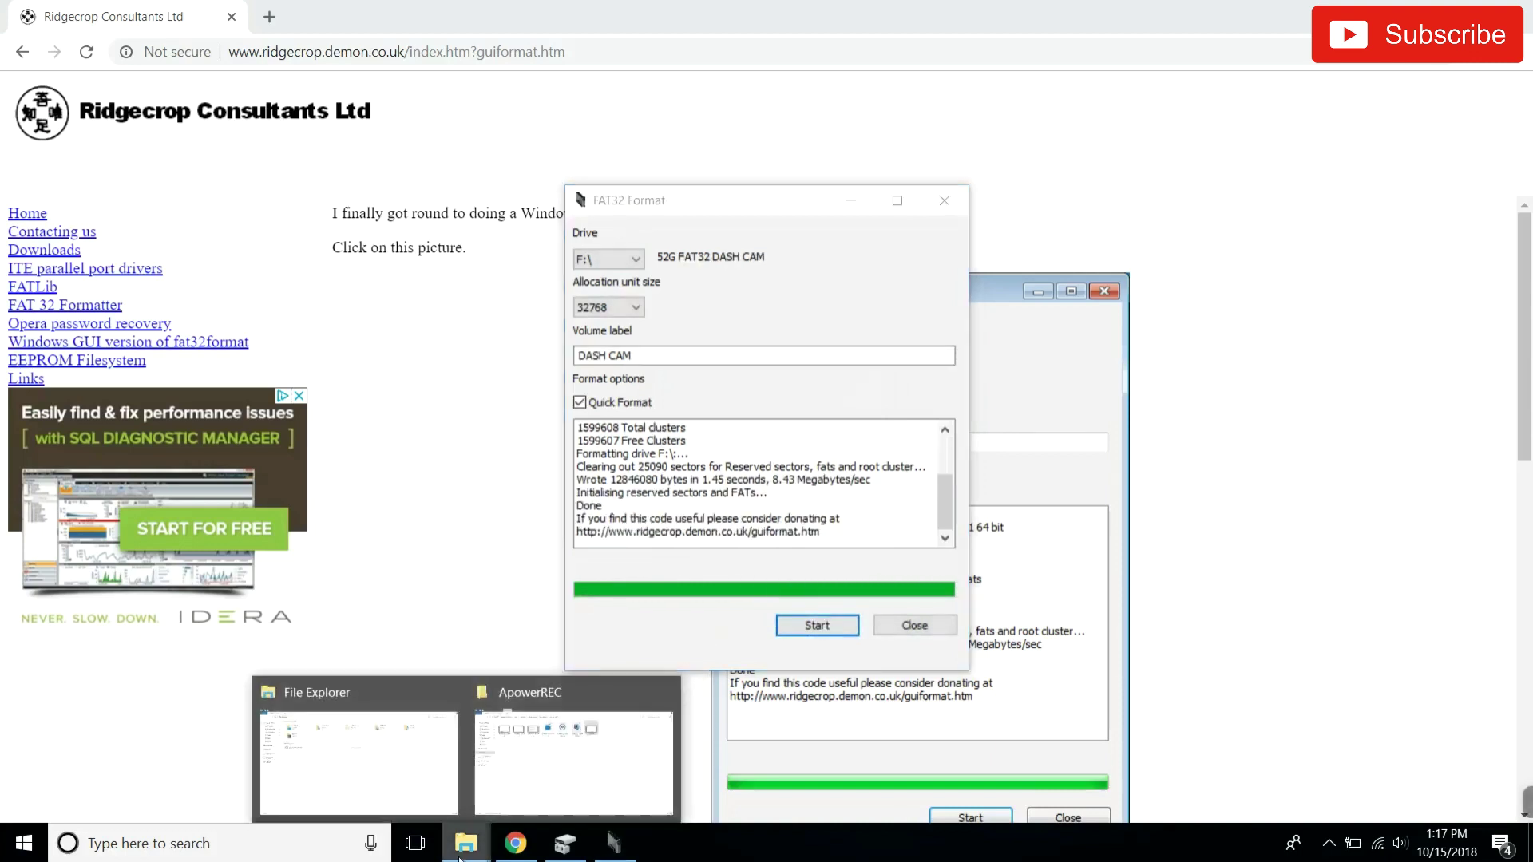
# Step: Create a new folder named TeslaCam on the DASH CAM (F:) drive
pyautogui.click(415, 780)
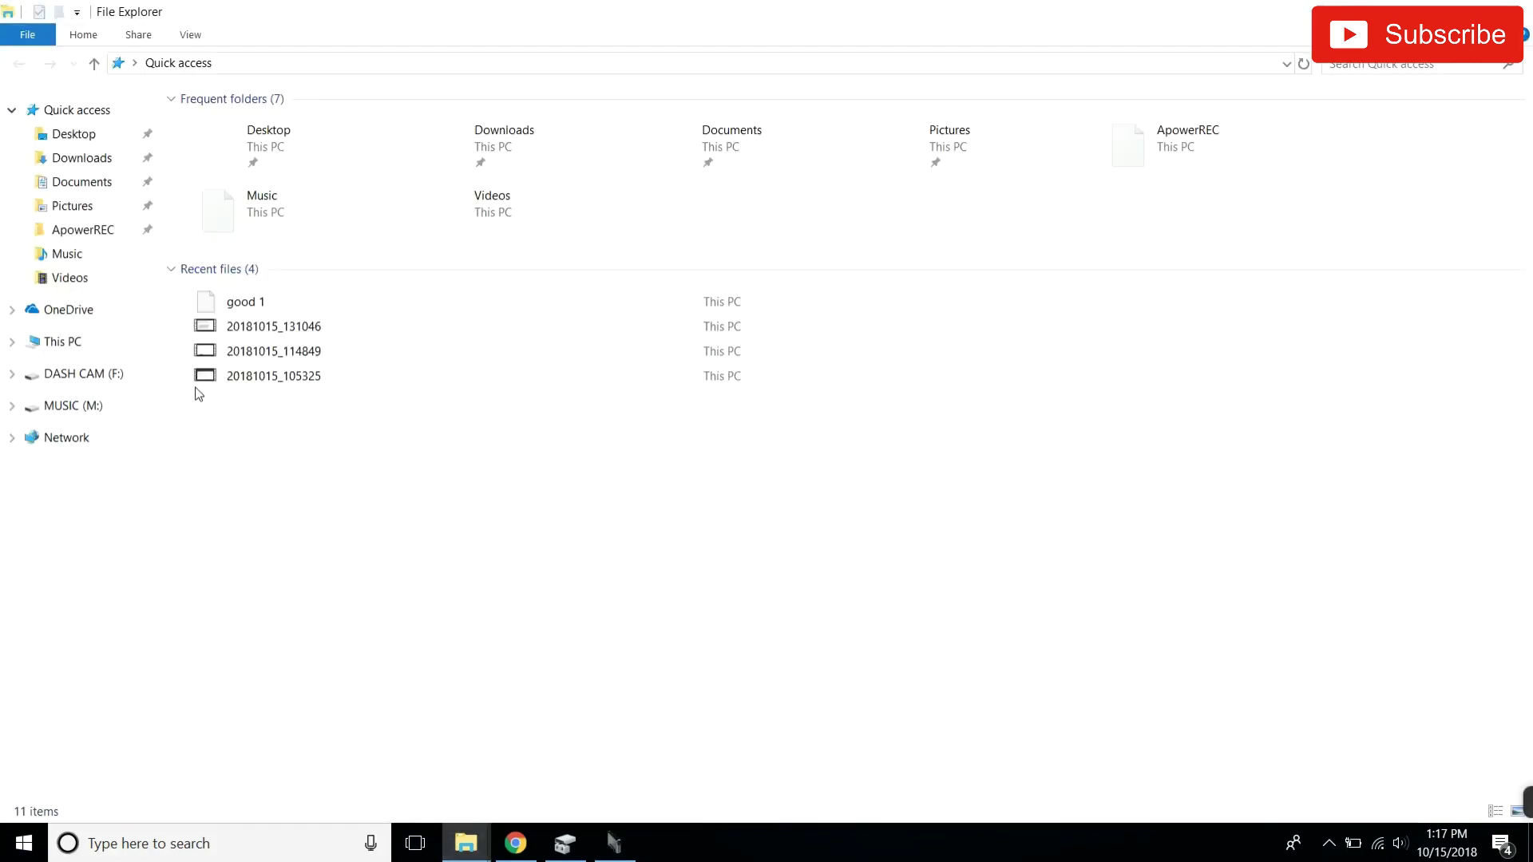
pyautogui.click(110, 385)
pyautogui.rightClick(393, 312)
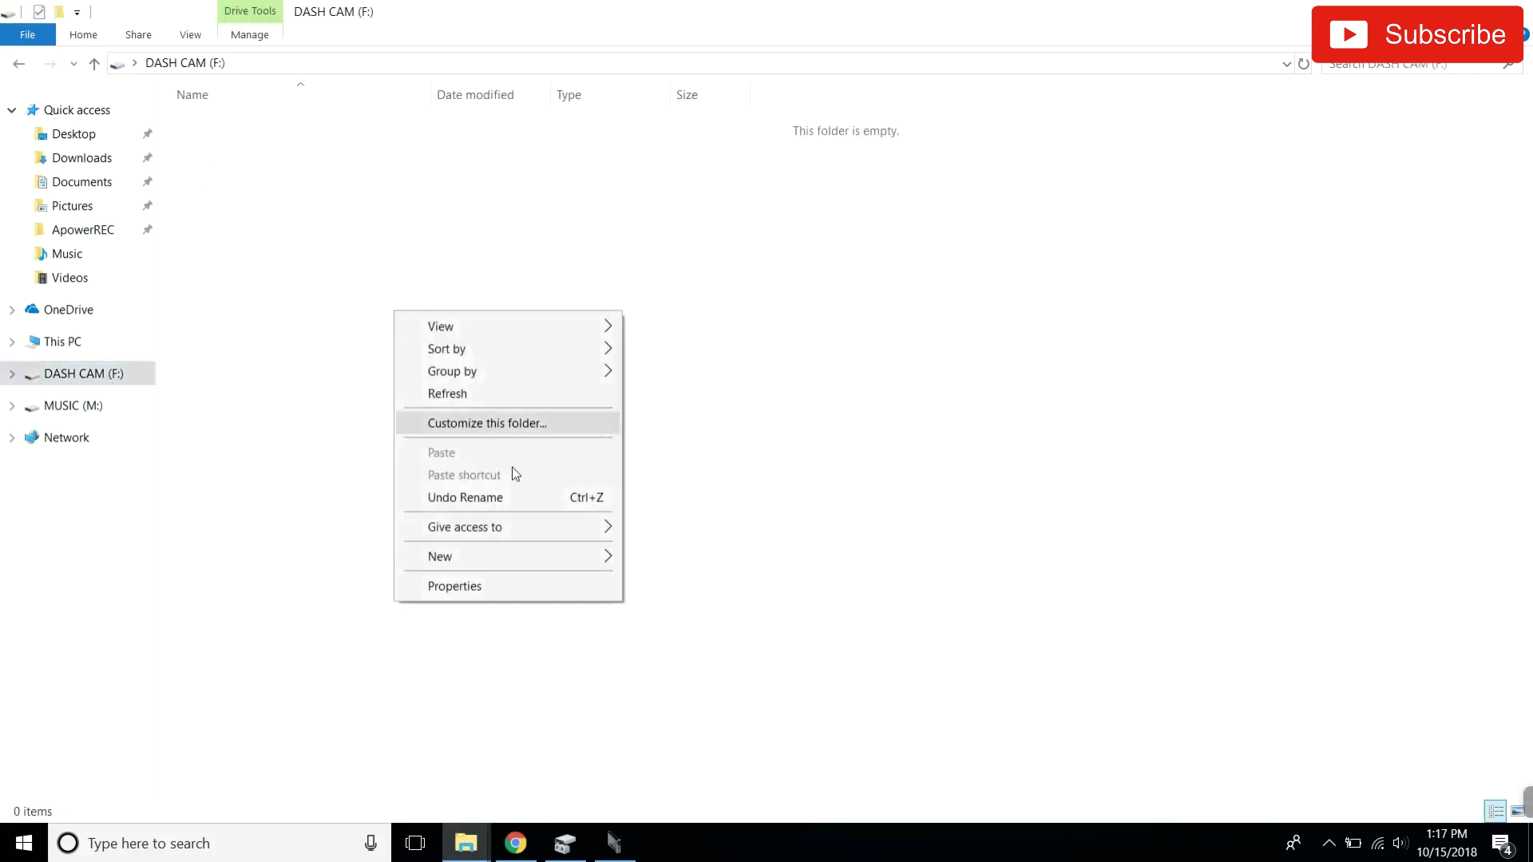
pyautogui.moveTo(538, 557)
pyautogui.click(656, 556)
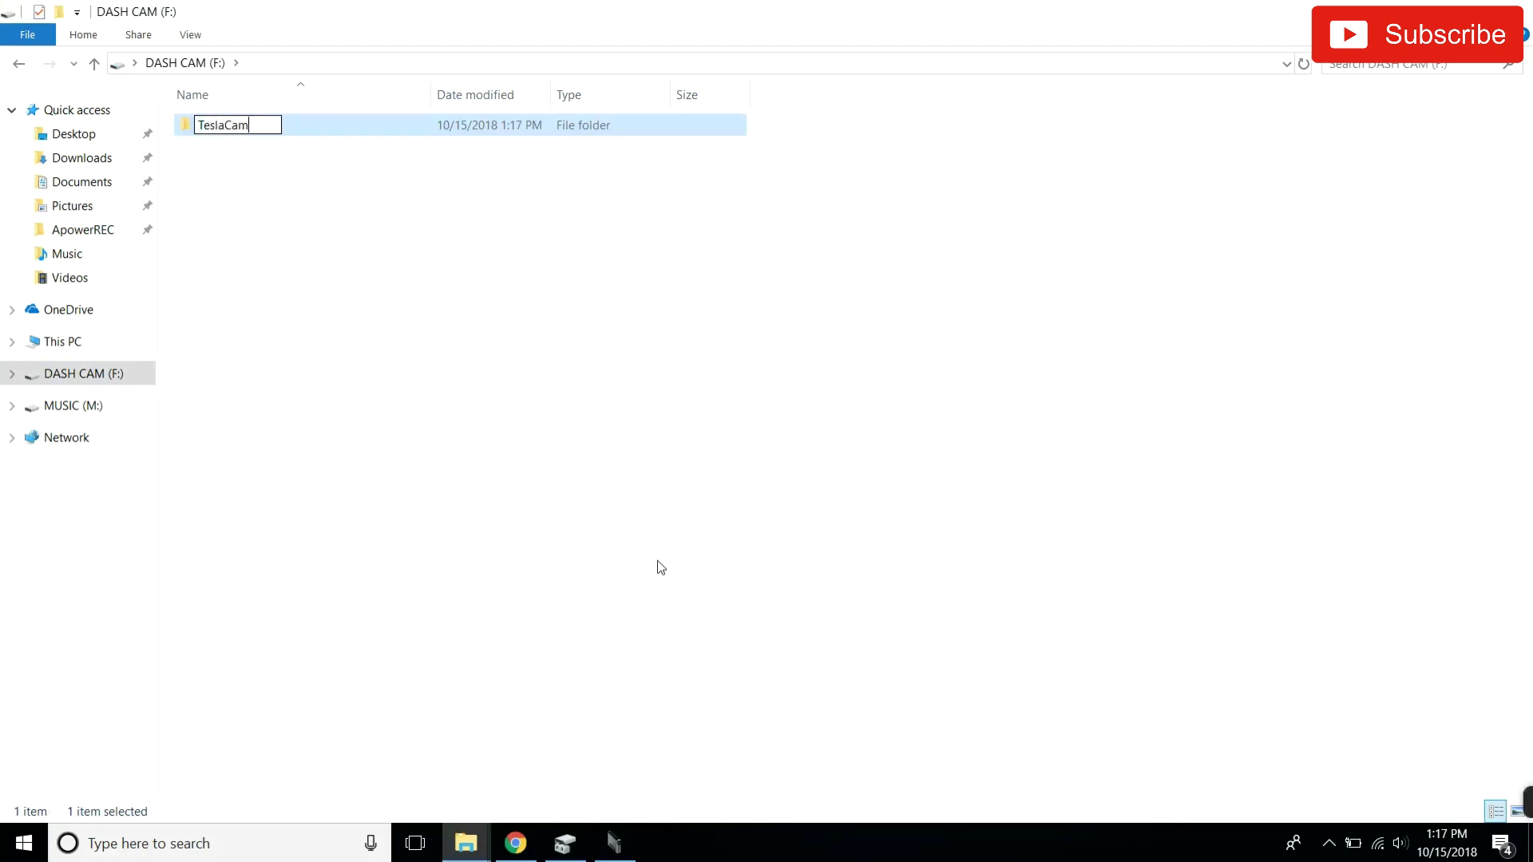
pyautogui.click(612, 439)
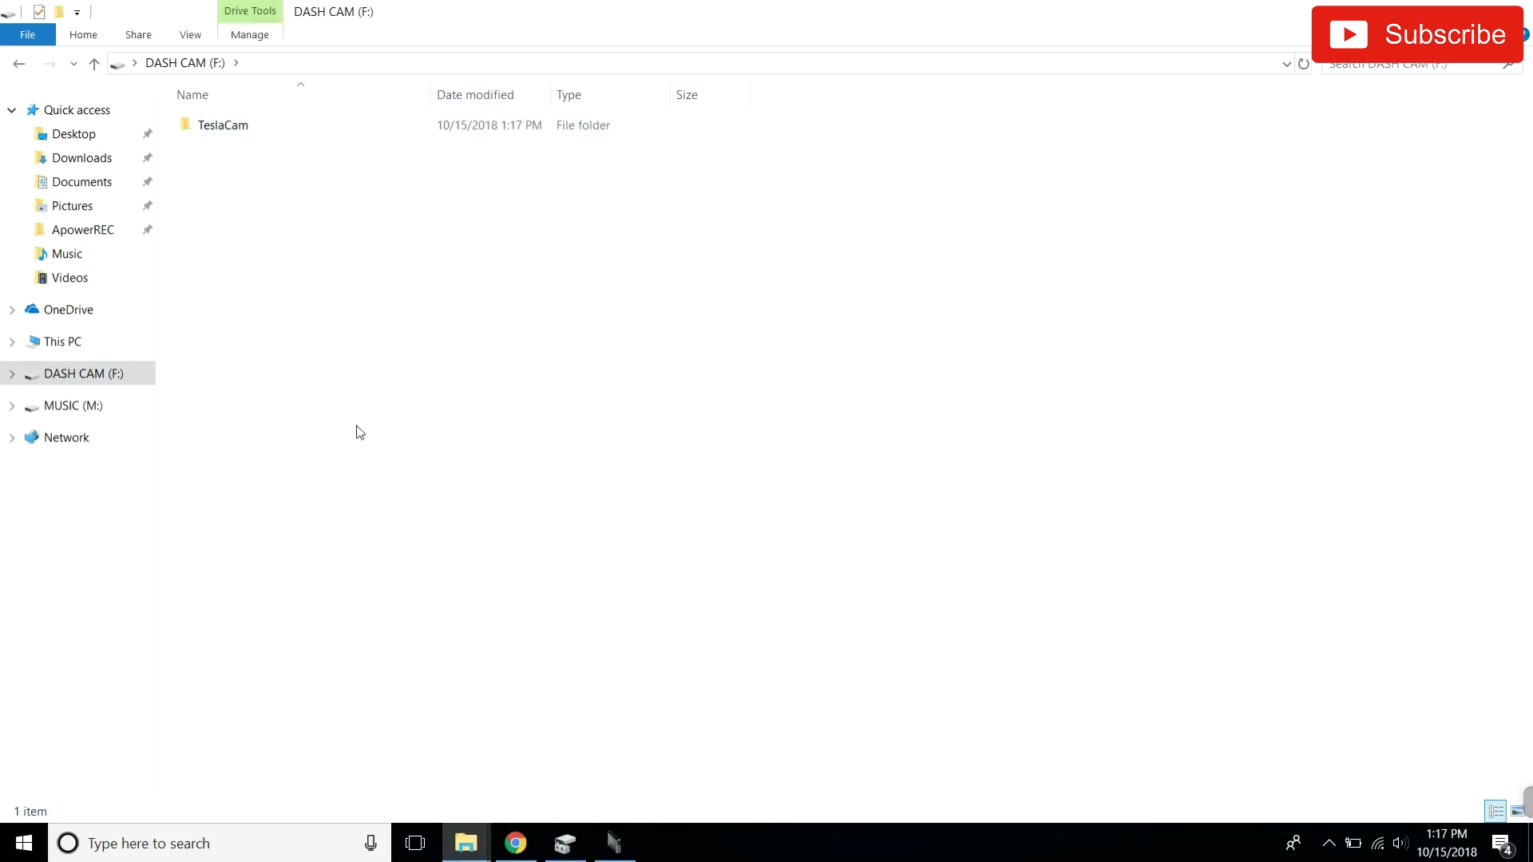
# Step: Confirm the MUSIC (M:) drive is empty and TeslaCam exists on DASH CAM
pyautogui.click(96, 406)
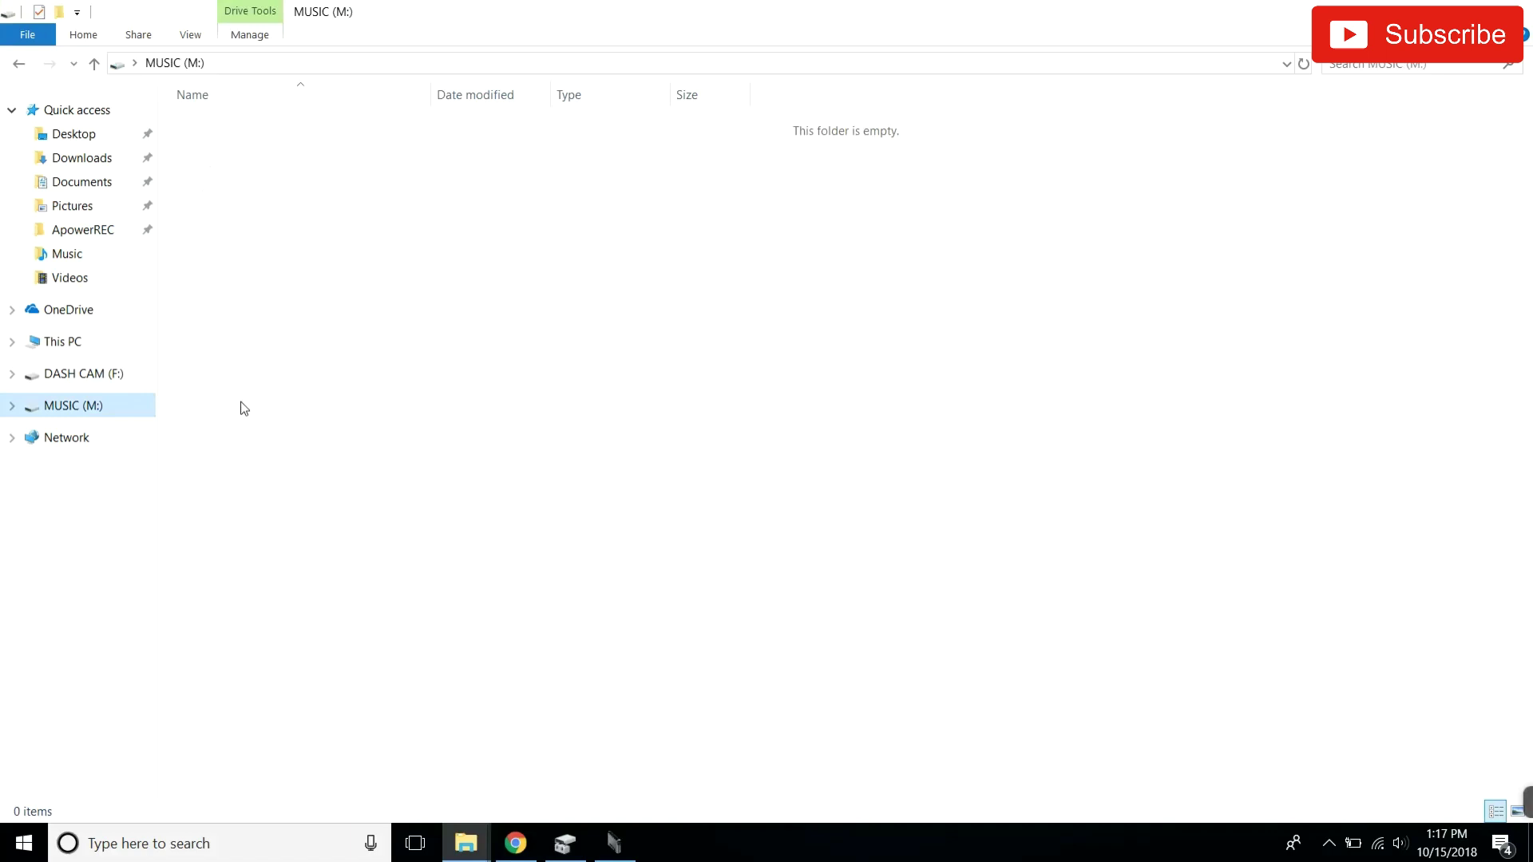
pyautogui.click(126, 378)
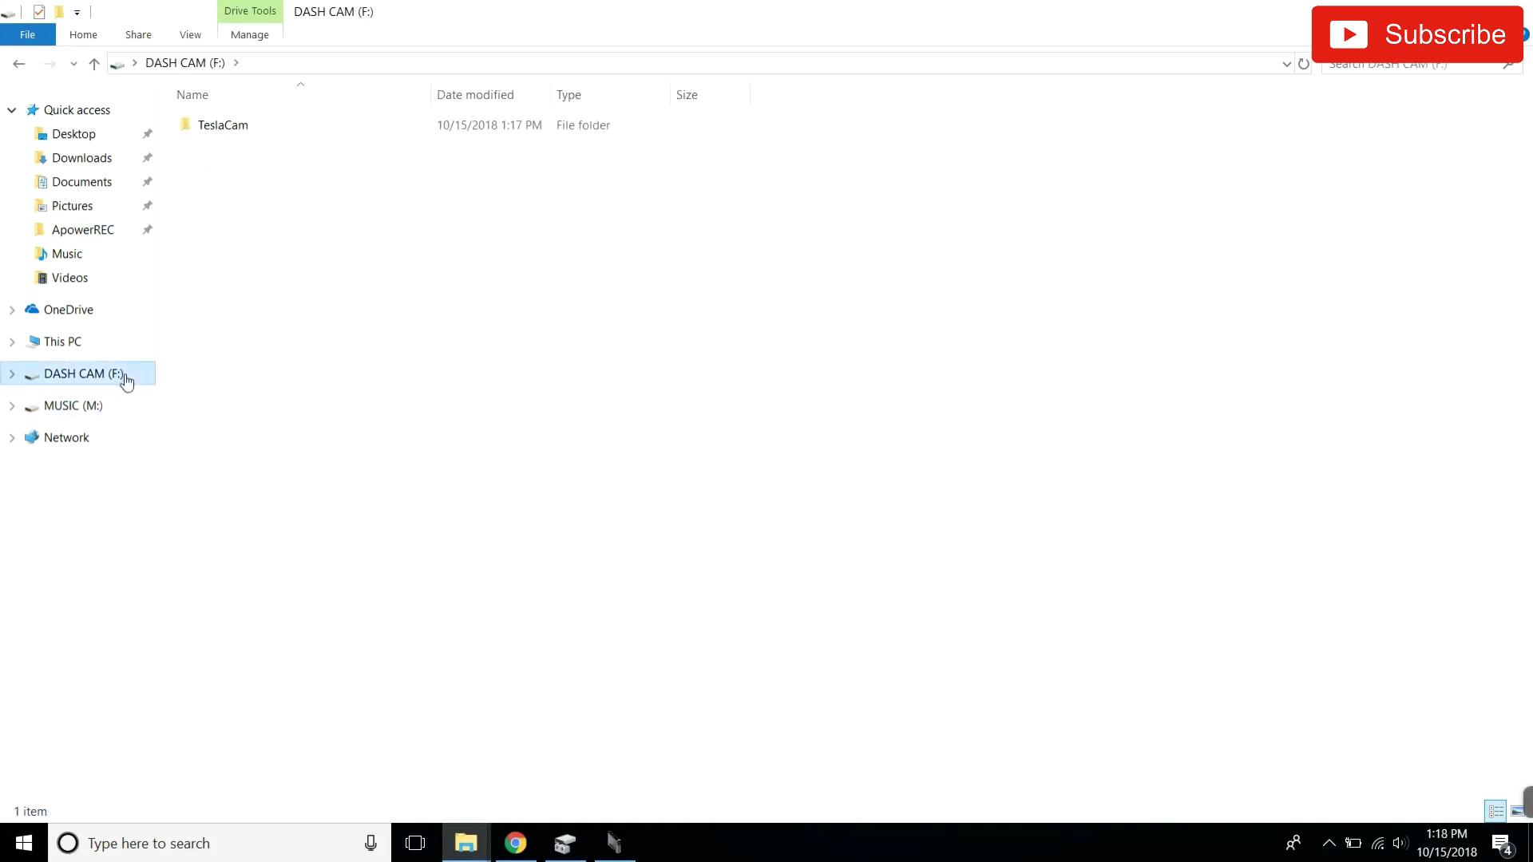
pyautogui.click(115, 406)
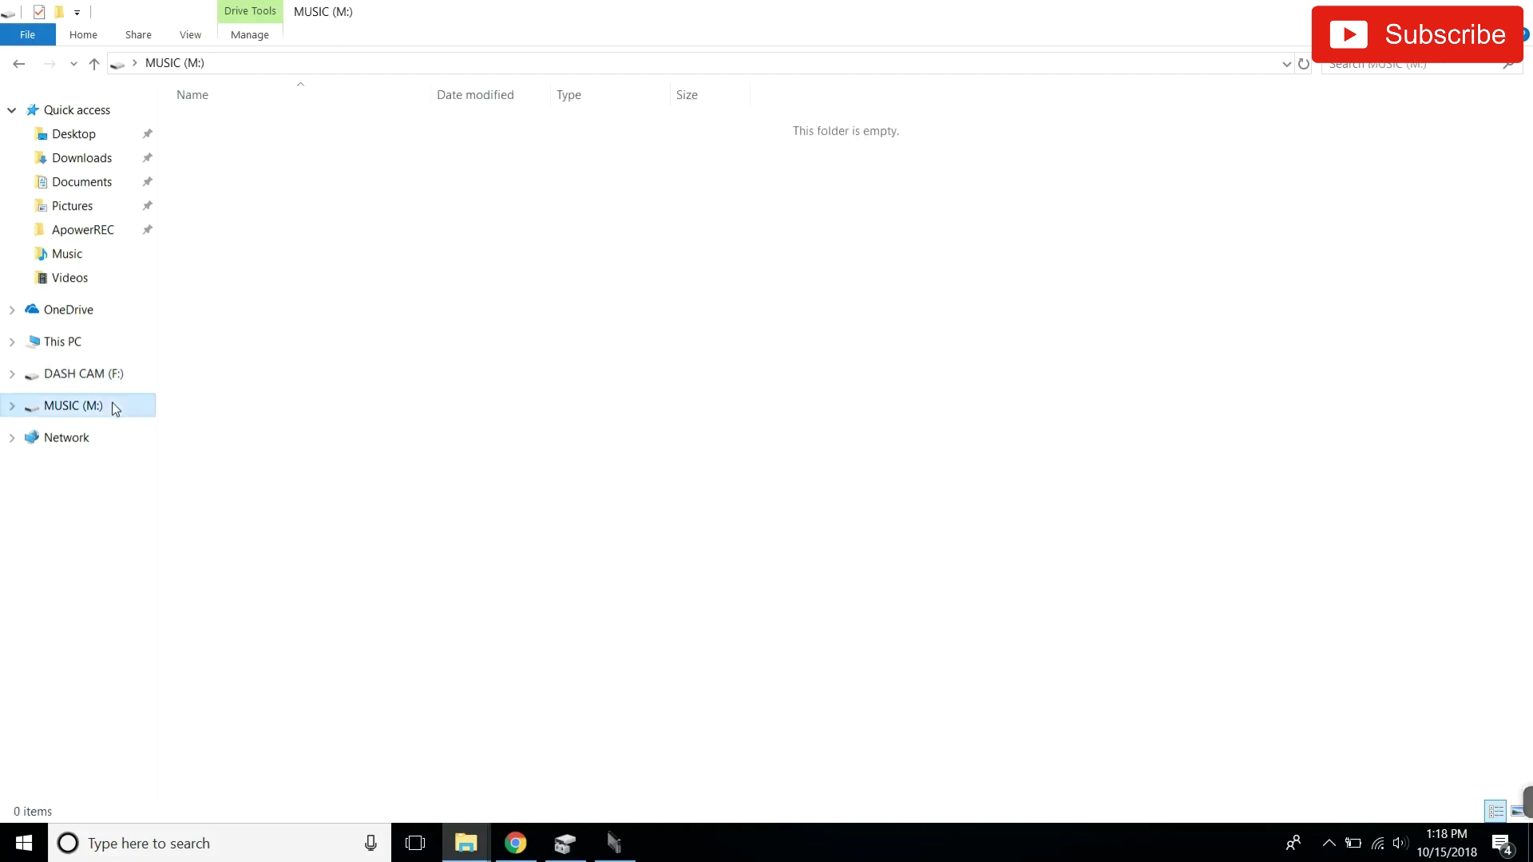